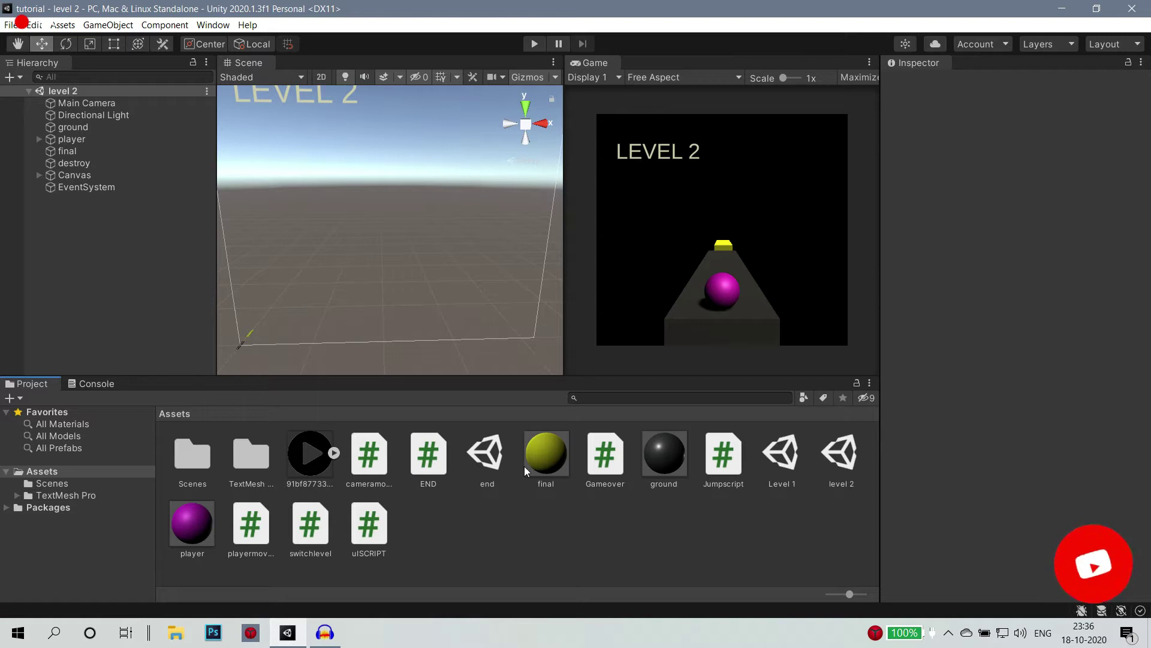
- Open the Level 1 scene asset from the Project window in place of level 2
double_click(789, 474)
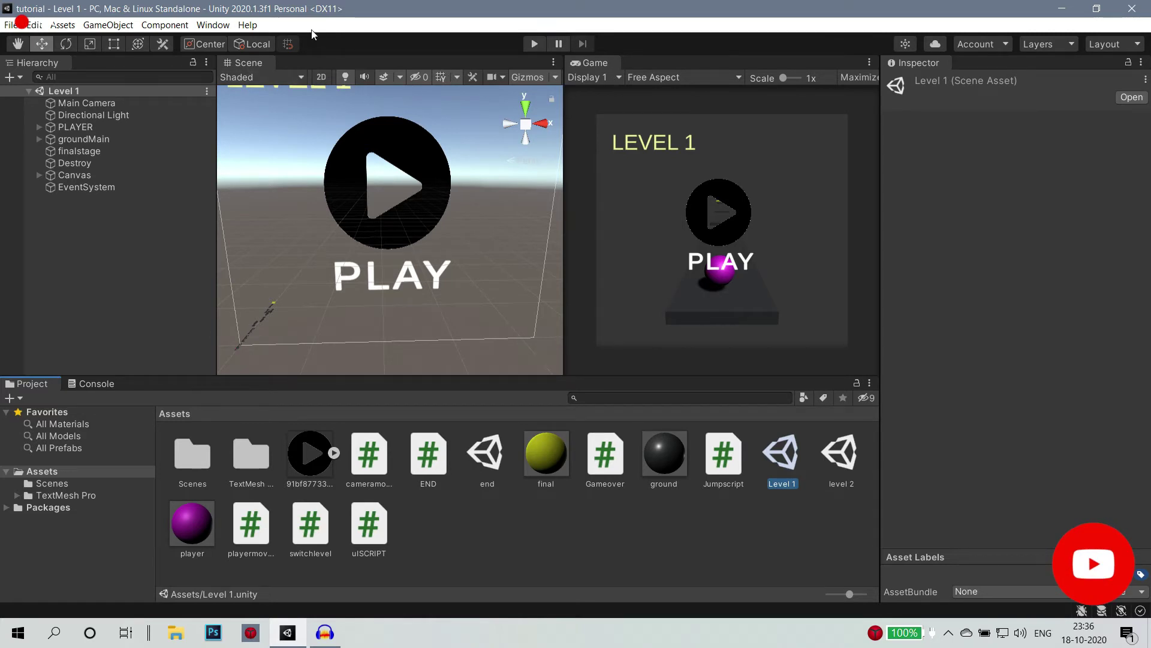
- Add the Asset Store panel to the editor from the Window menu
click(210, 25)
mouse_move(247, 25)
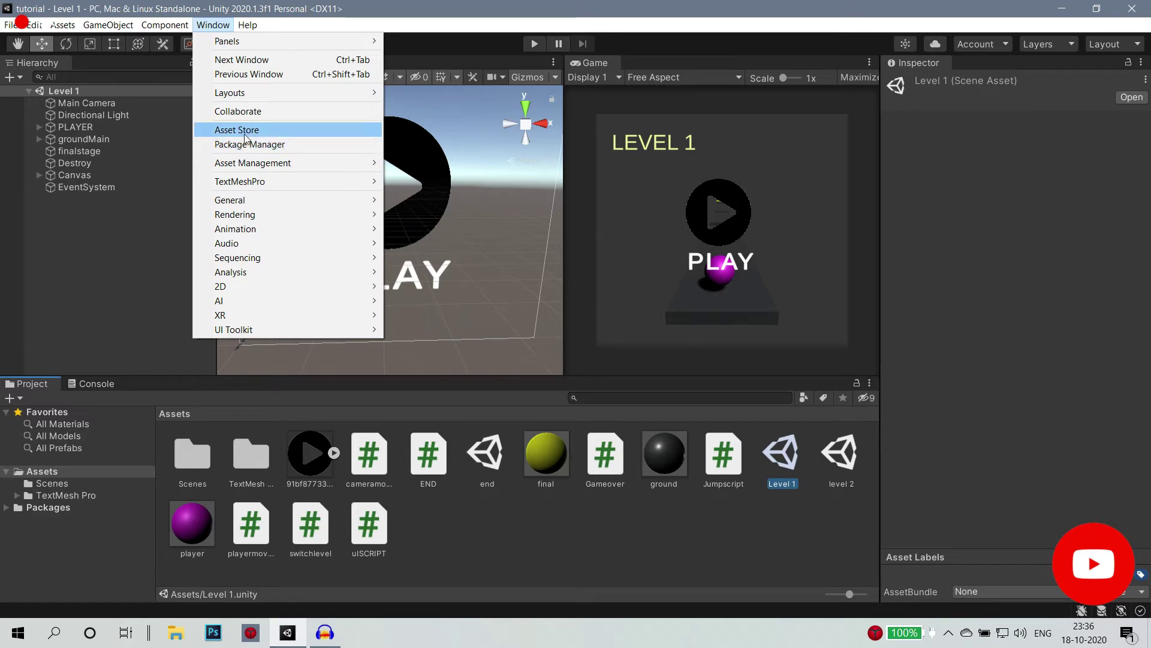
click(237, 137)
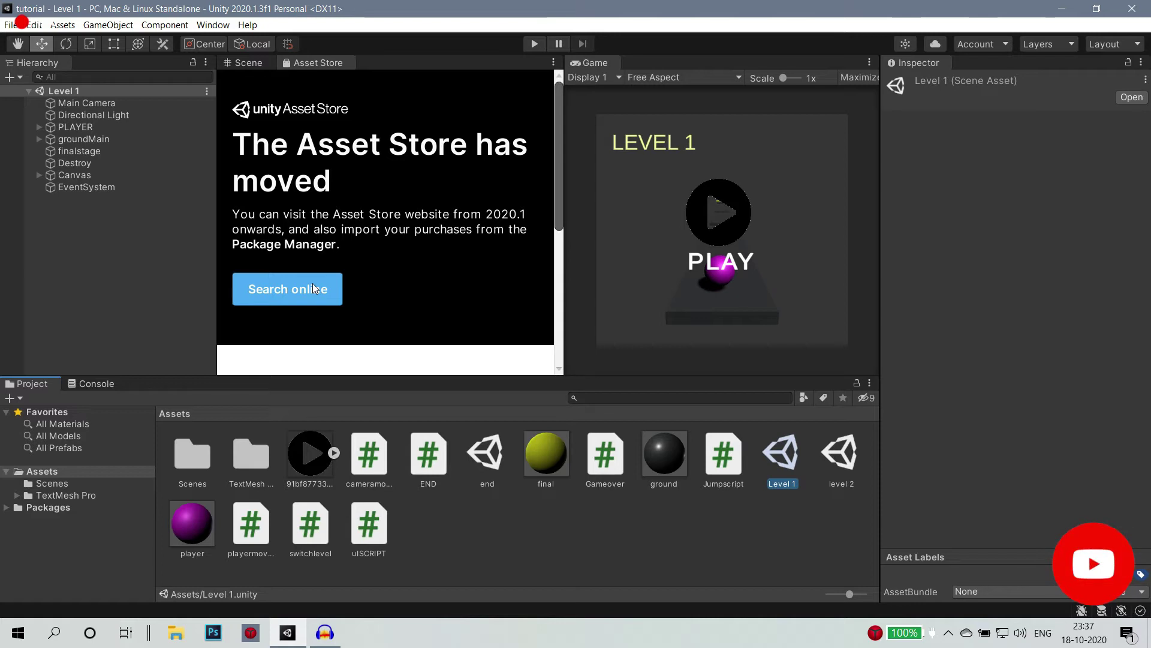
- Dock the Package Manager beside the panels, then load the Asset Store website via Search online
click(219, 25)
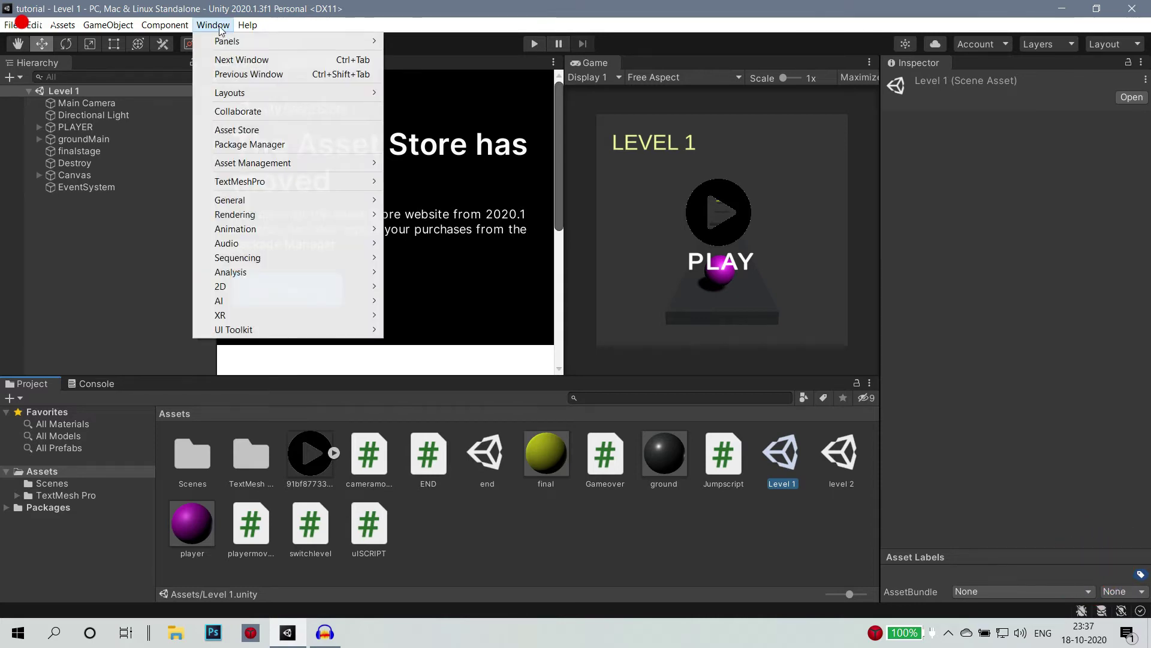
click(243, 144)
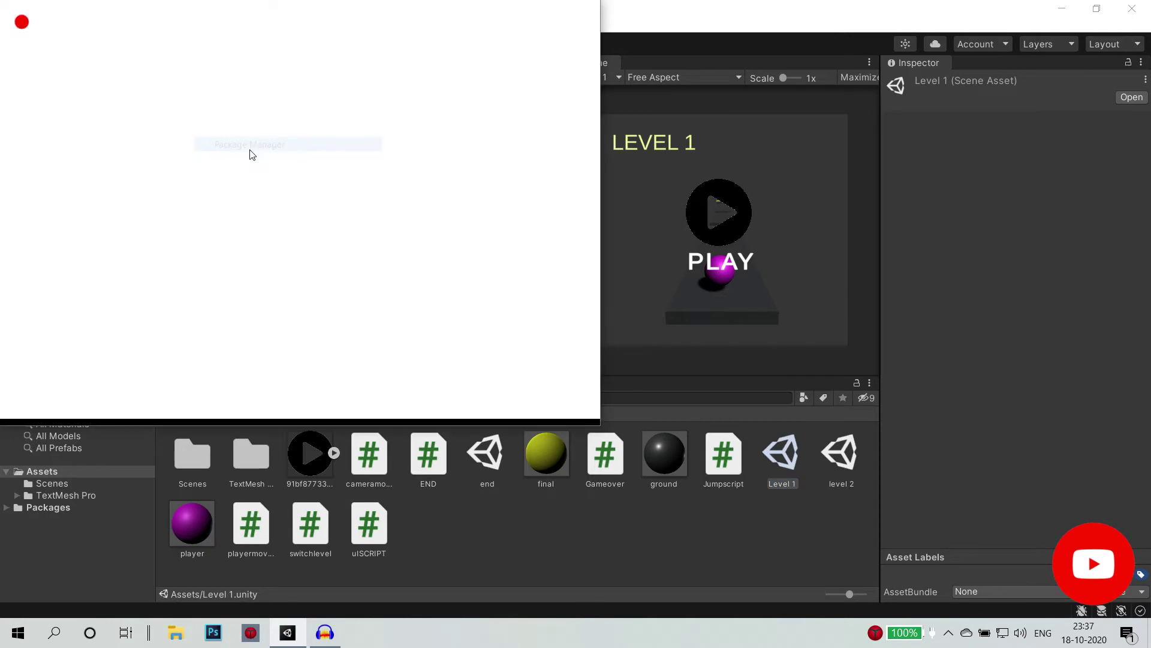
mouse_move(458, 13)
mouse_down()
mouse_move(533, 109)
mouse_move(401, 69)
mouse_up()
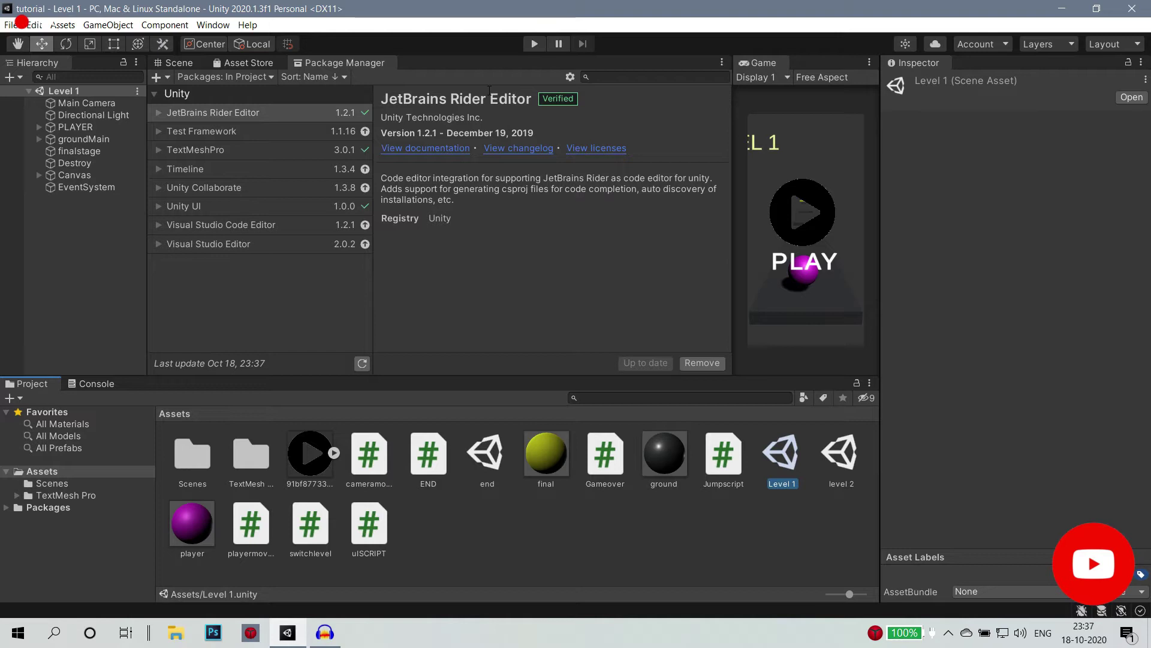
click(254, 64)
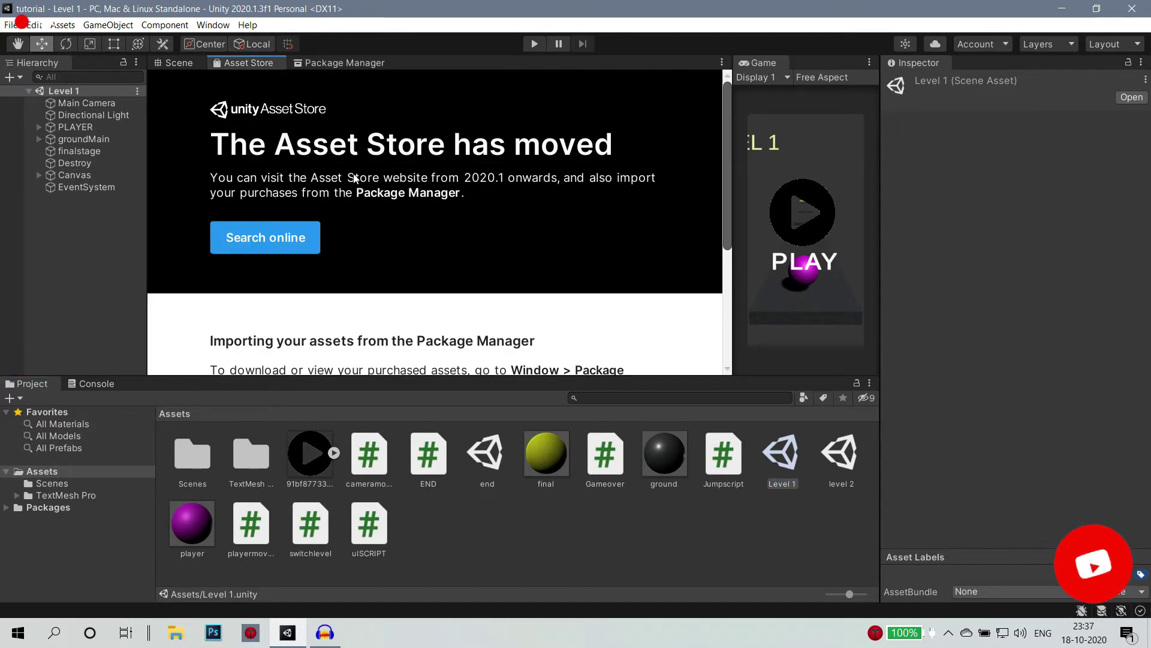
click(268, 239)
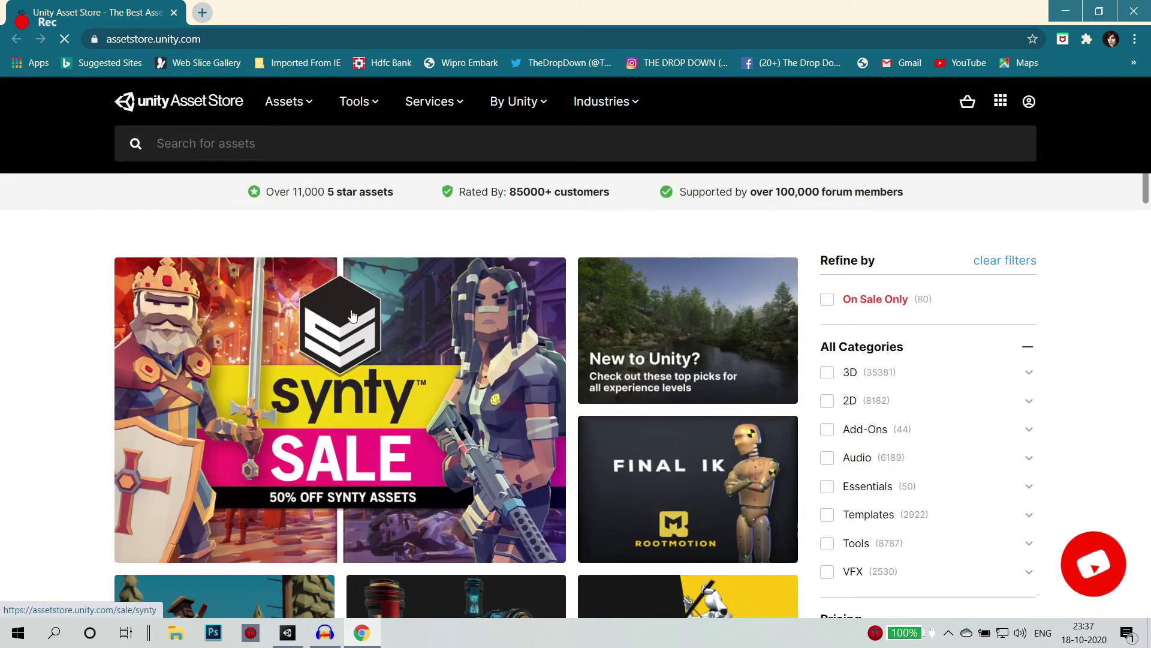
scroll(339, 326, down, 1)
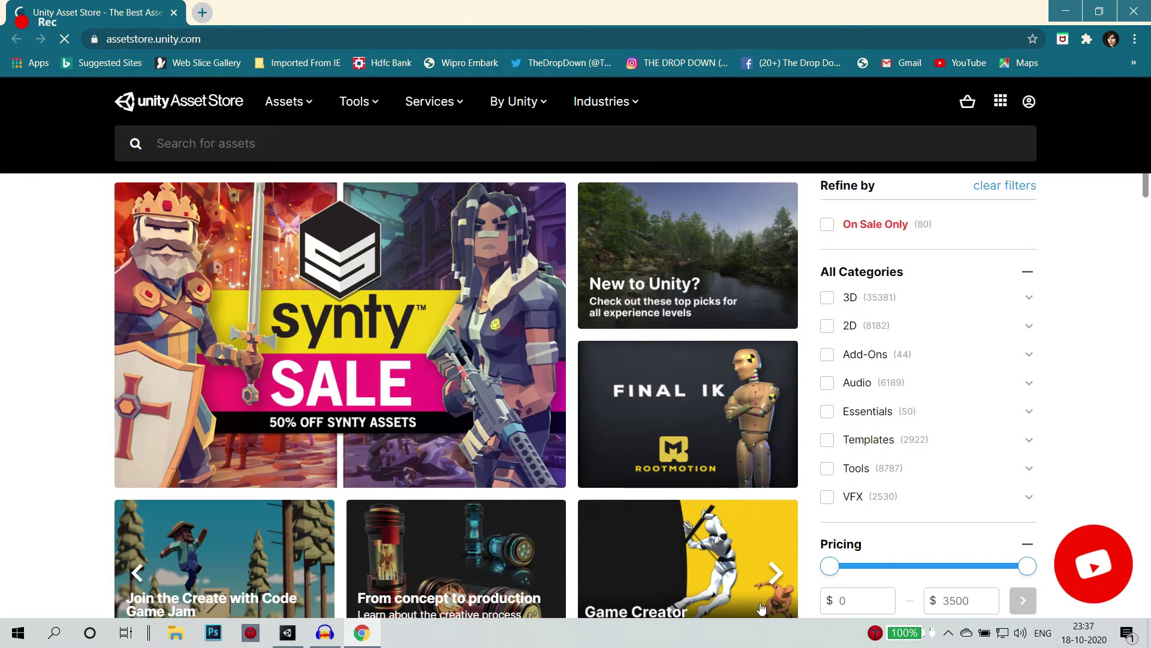
scroll(766, 404, down, 4)
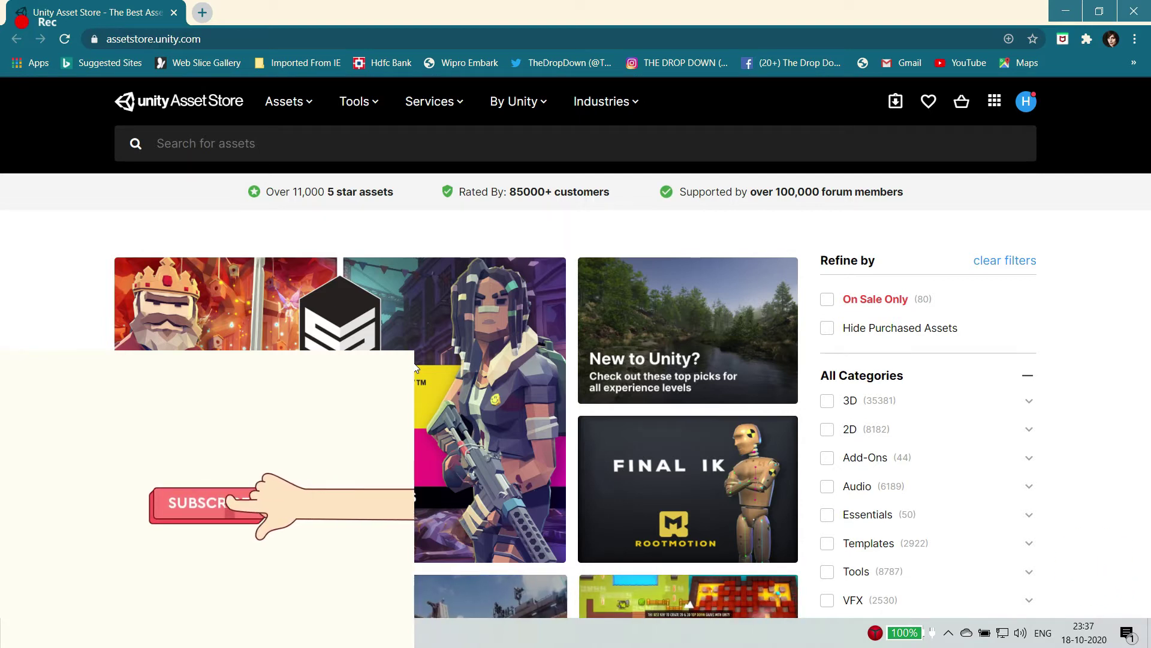
scroll(502, 433, down, 3)
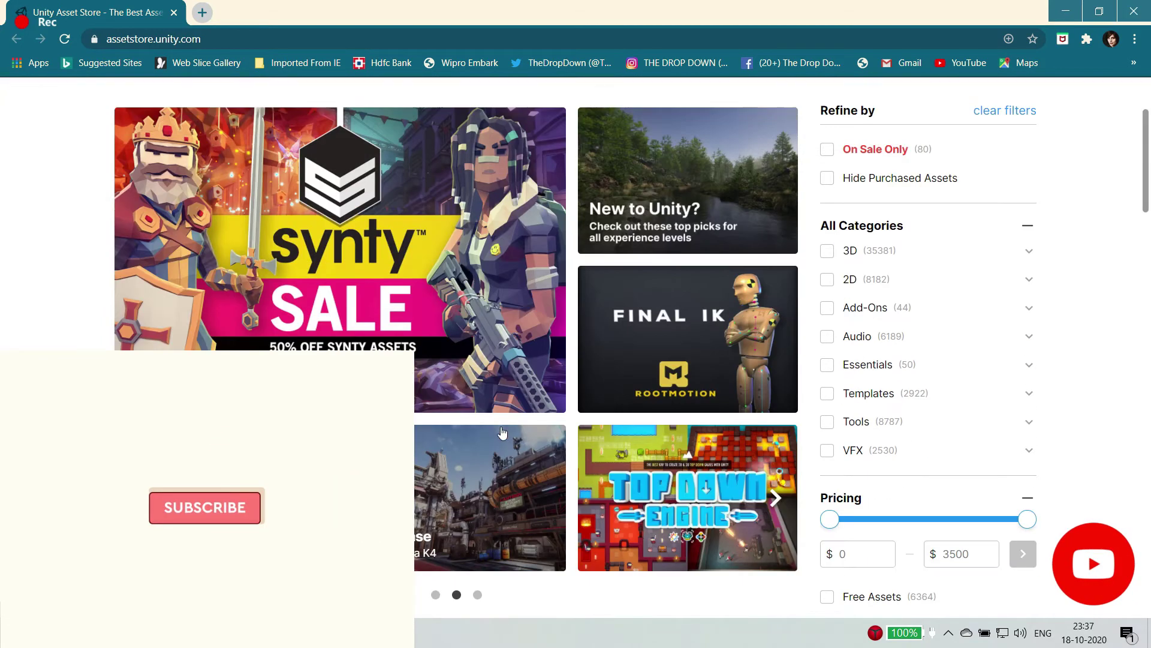
scroll(502, 433, down, 3)
scroll(467, 415, down, 3)
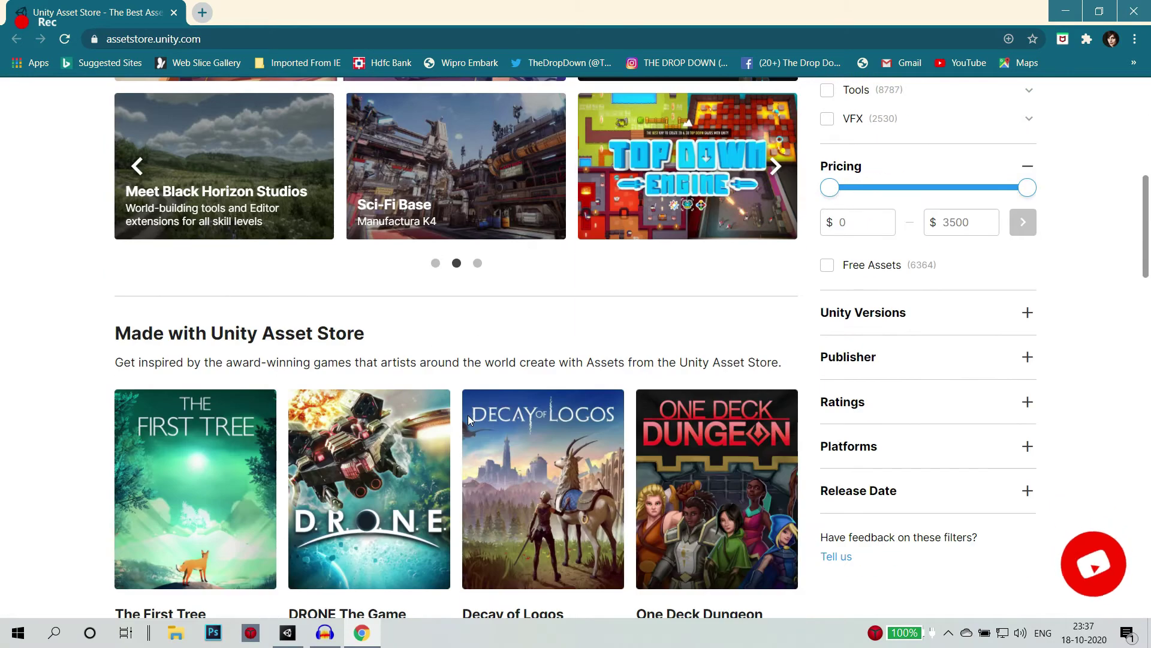
scroll(468, 415, down, 4)
scroll(420, 443, down, 8)
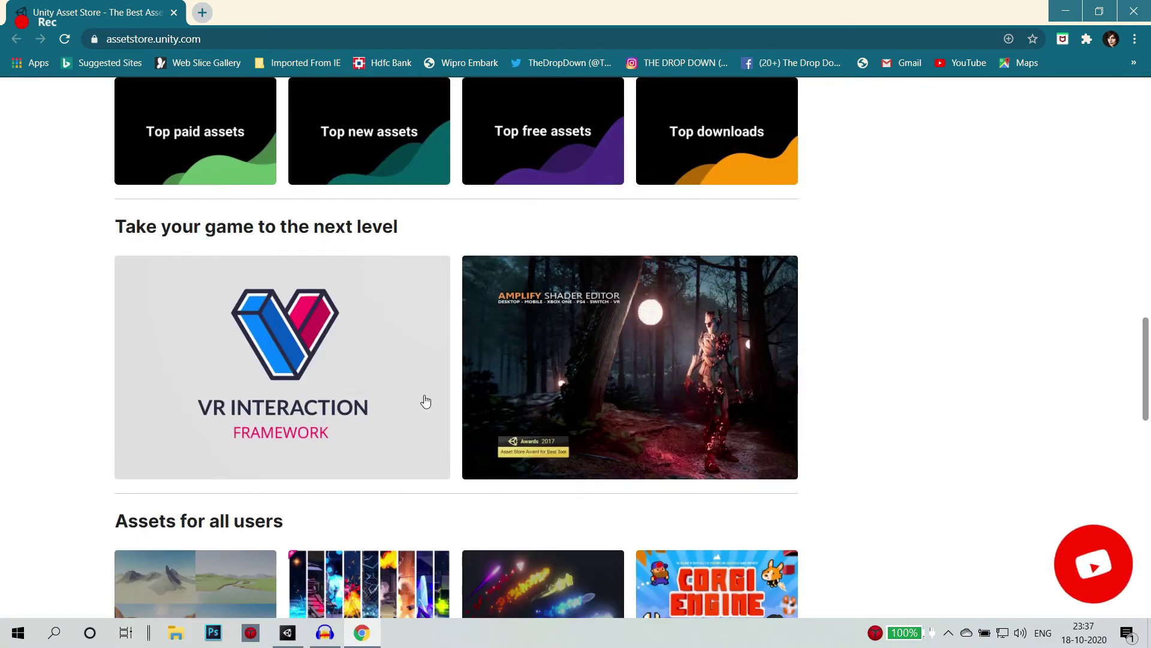
scroll(425, 402, up, 7)
scroll(639, 446, up, 3)
scroll(848, 342, up, 3)
scroll(852, 305, up, 3)
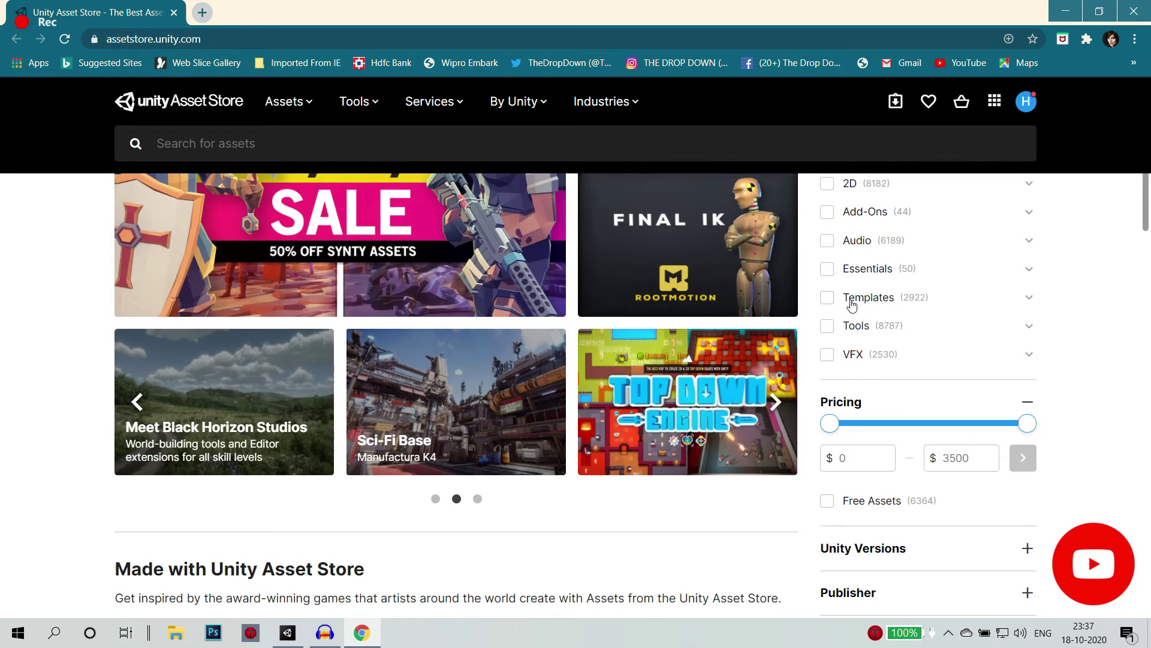
scroll(852, 304, up, 4)
- Search the Asset Store for 'models'
click(240, 143)
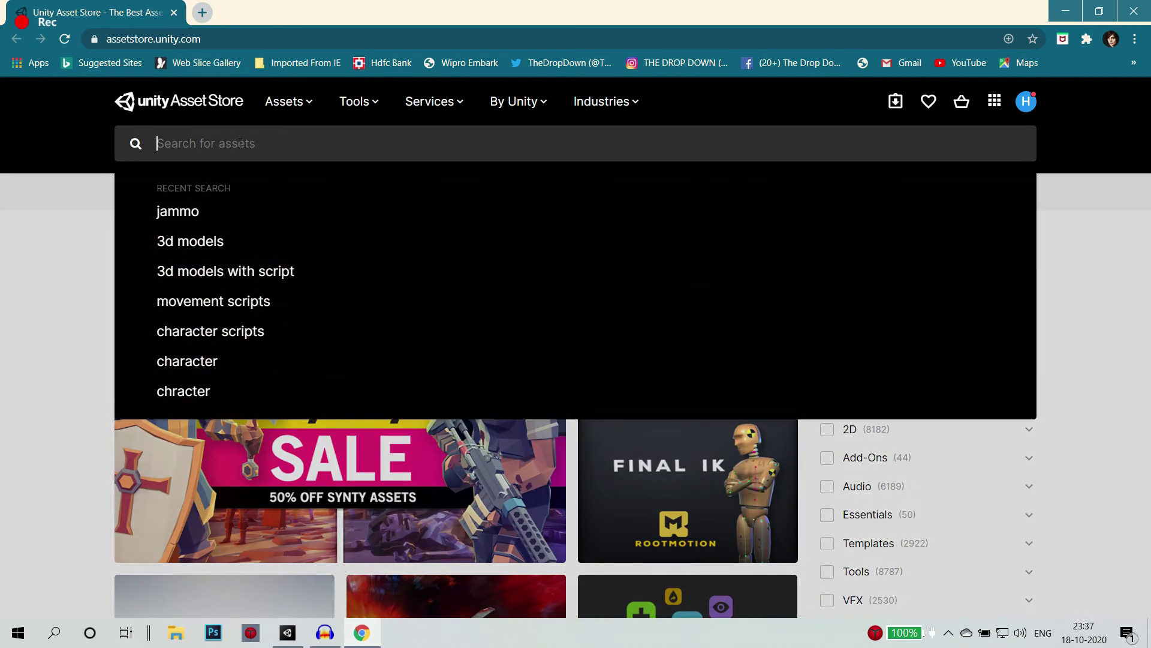
text(models)
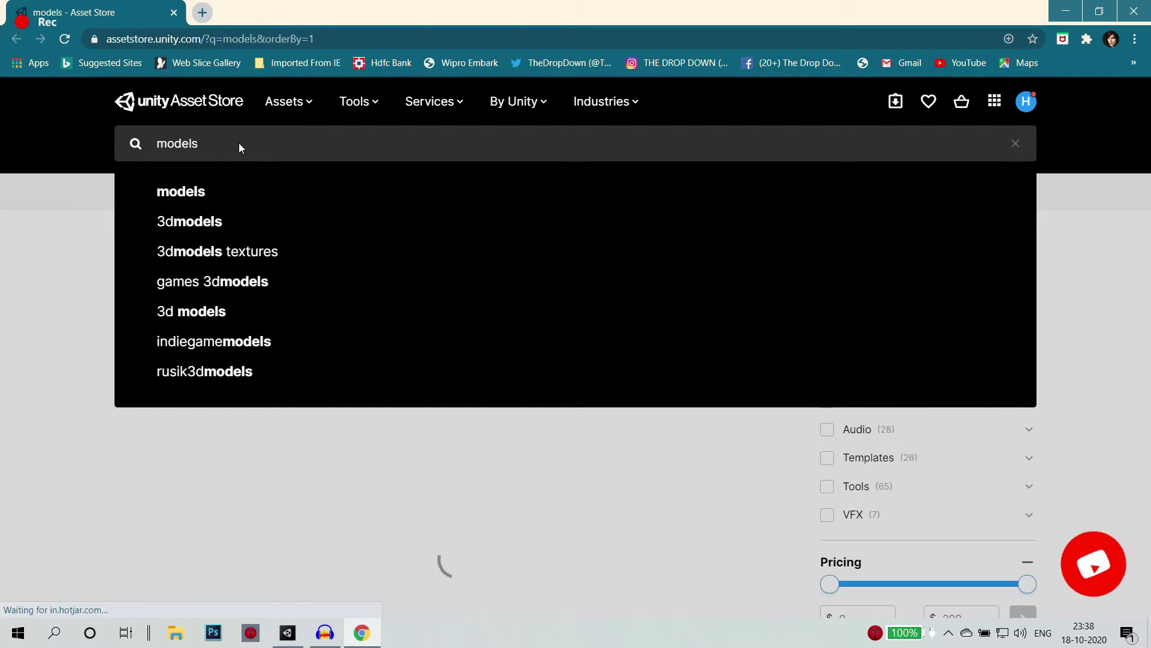
key(Return)
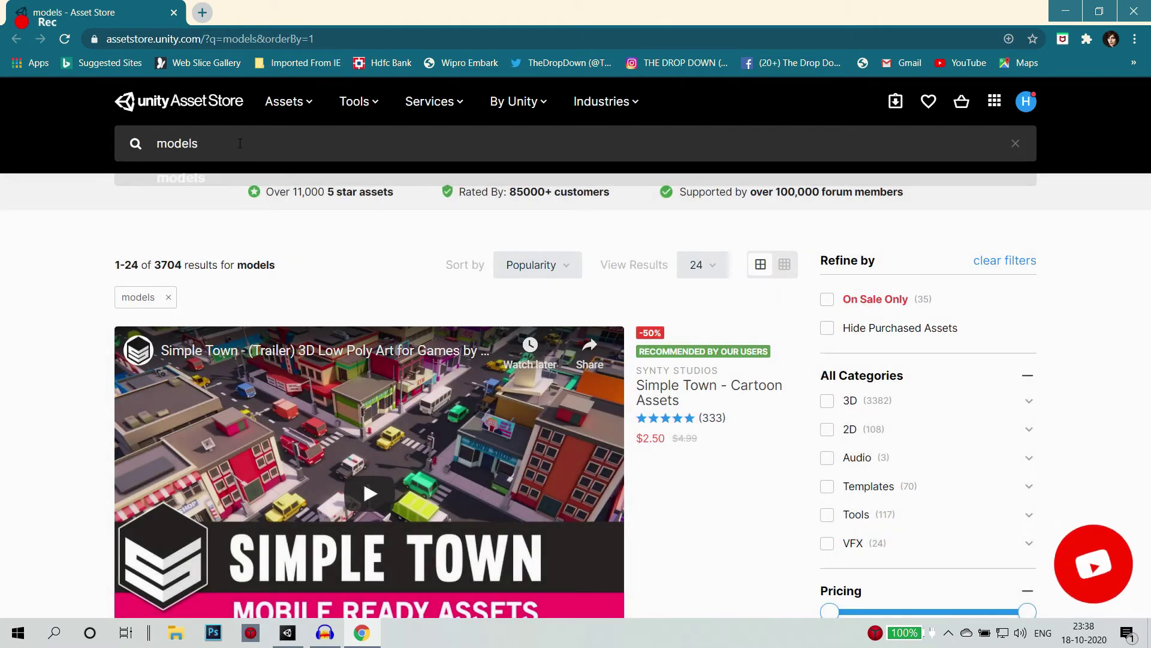
scroll(546, 378, down, 6)
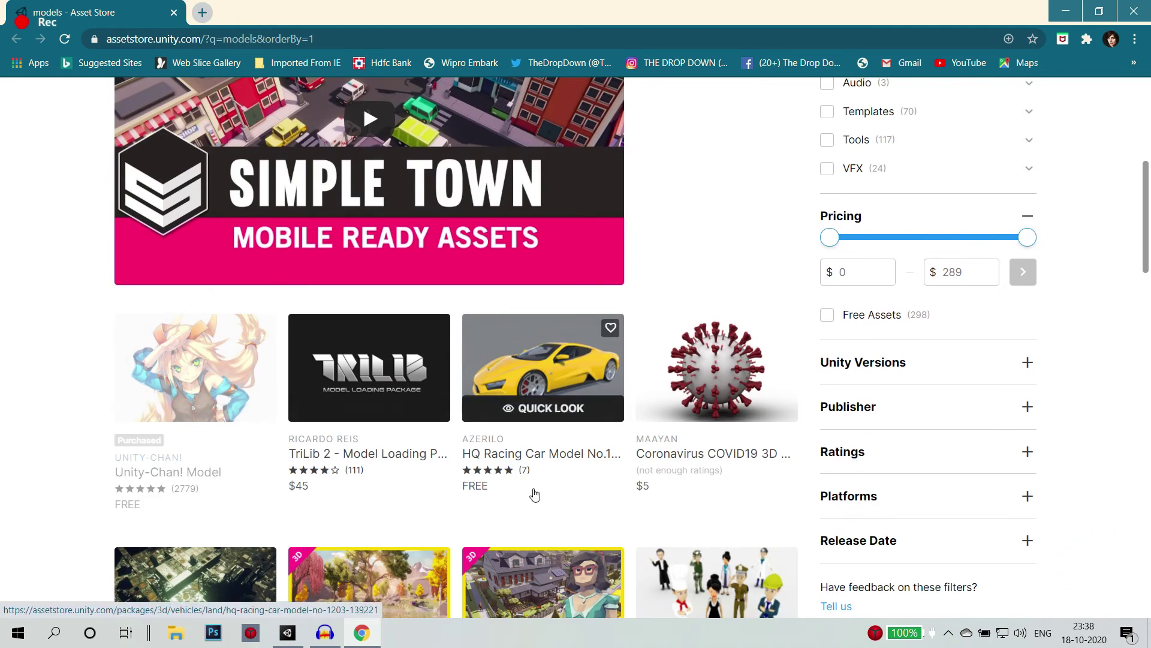
scroll(710, 560, down, 3)
scroll(892, 386, up, 8)
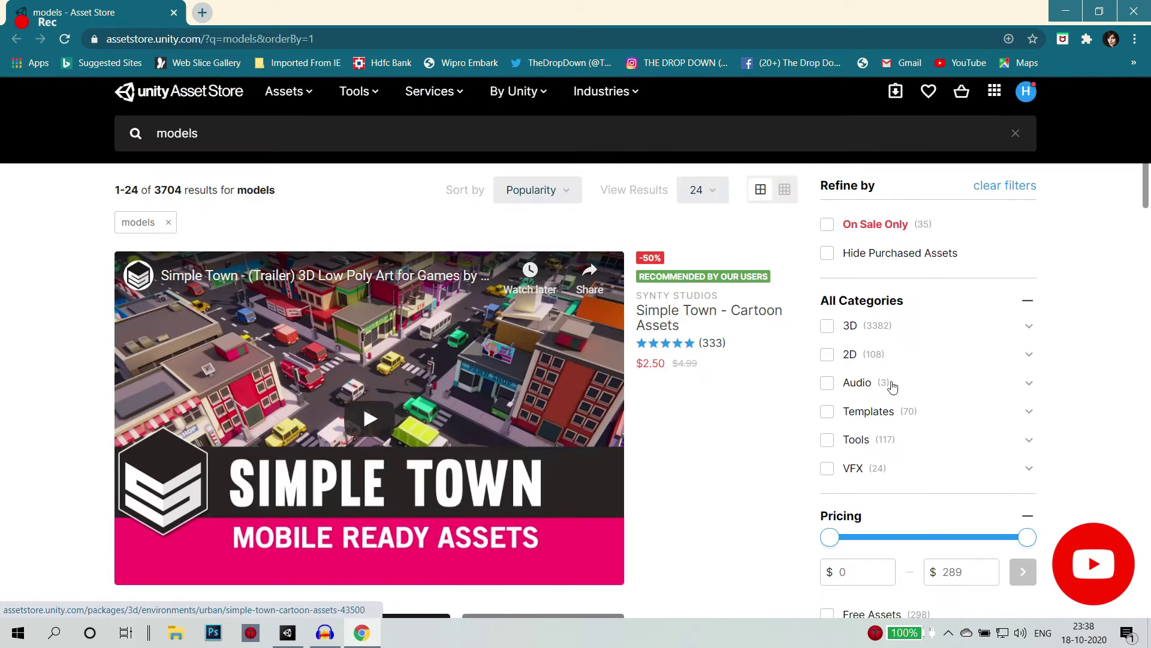
- Limit results to $0 pricing and open the HQ Racing Car Model No.1203 page
drag(1026, 536, 785, 550)
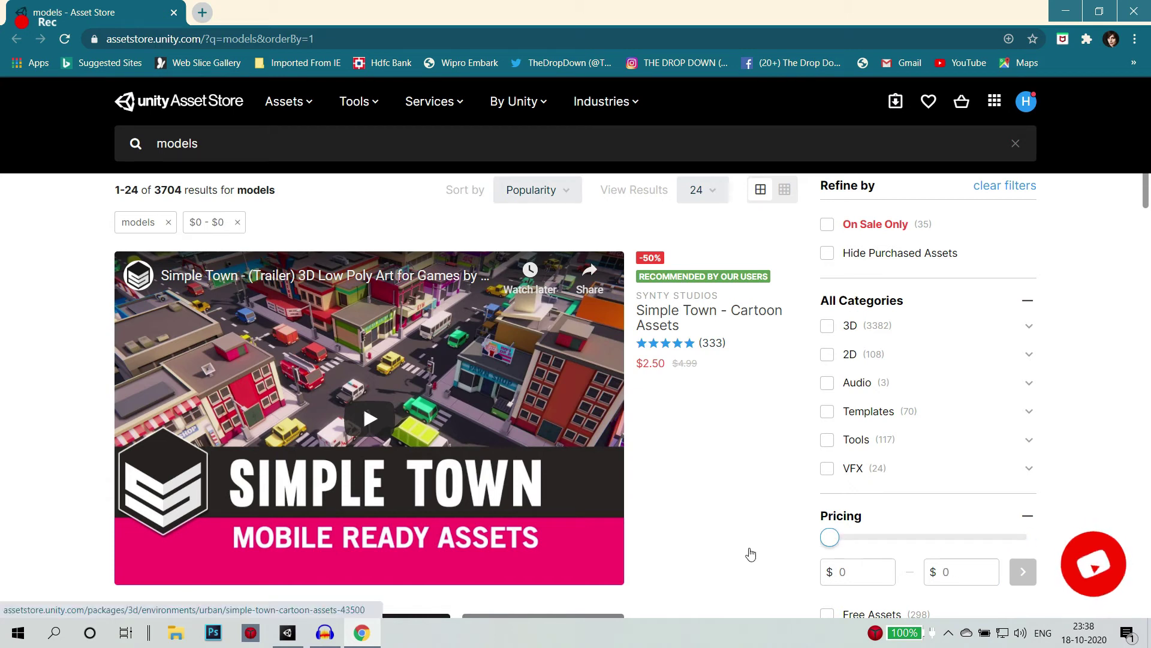
click(1022, 572)
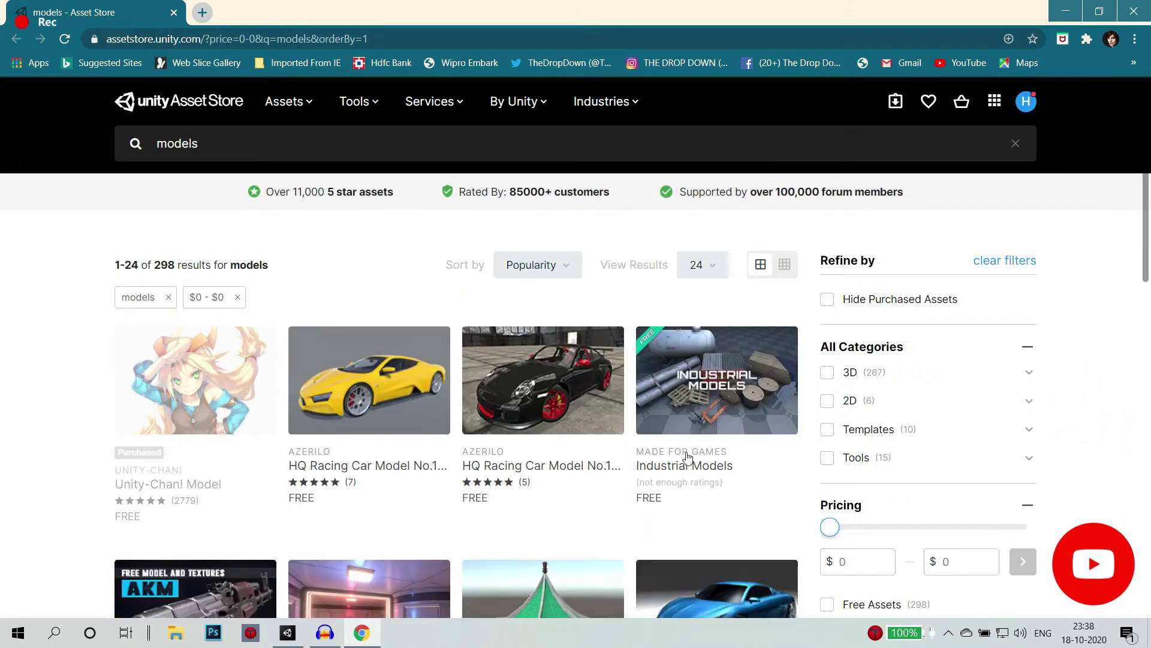
scroll(354, 401, down, 1)
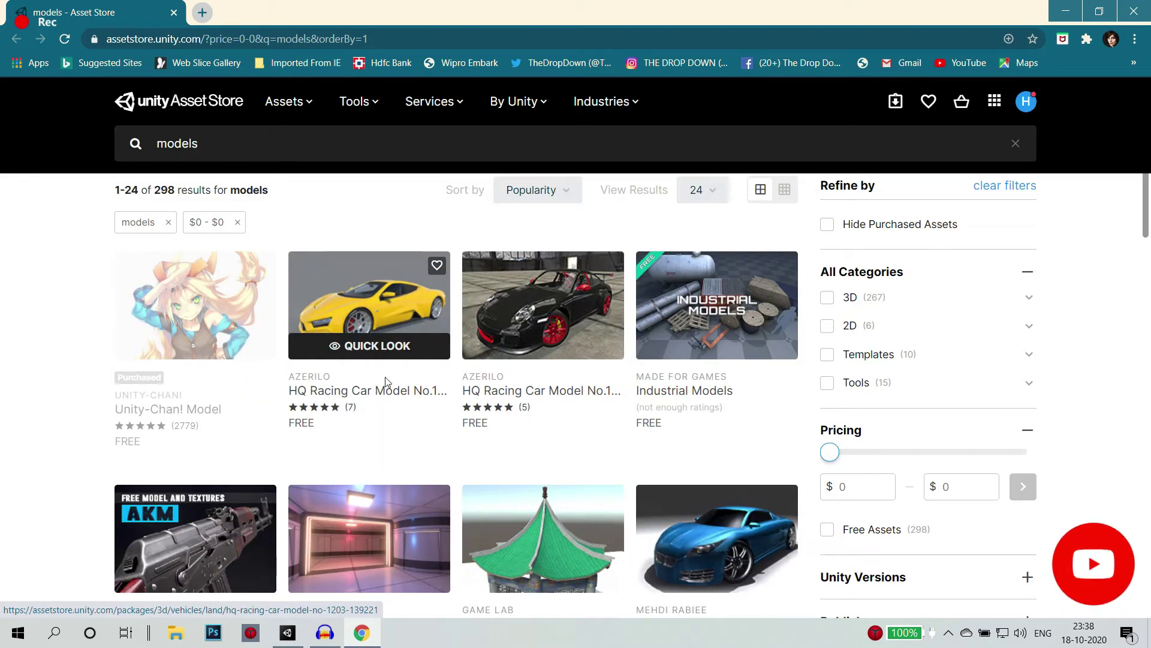
click(395, 353)
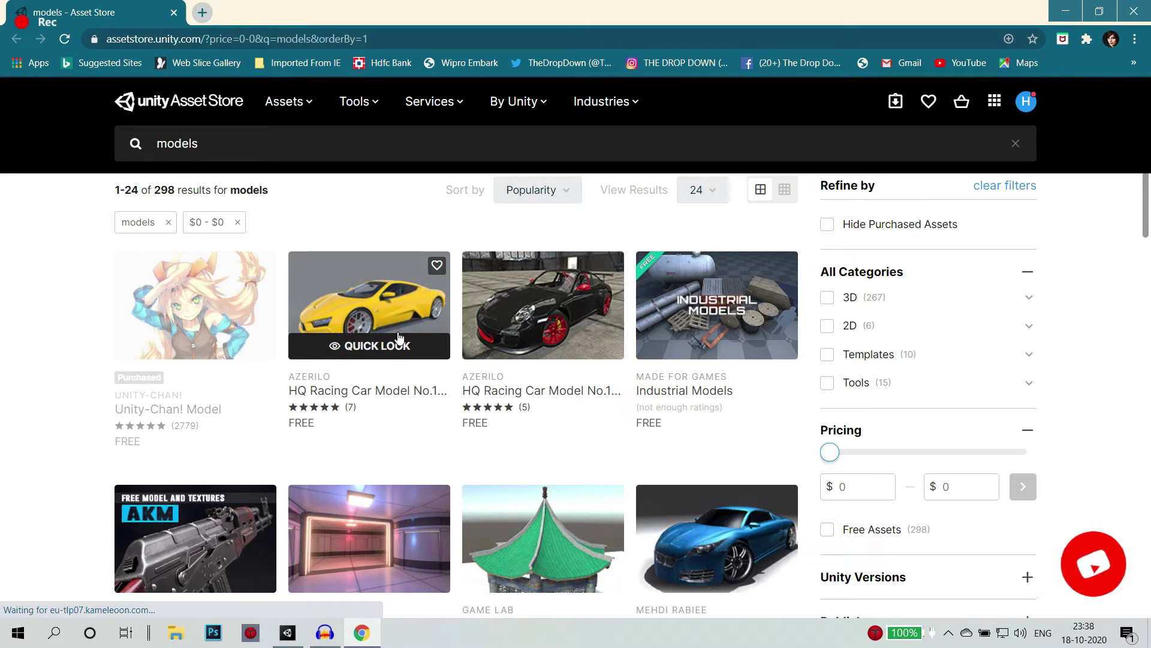
click(401, 323)
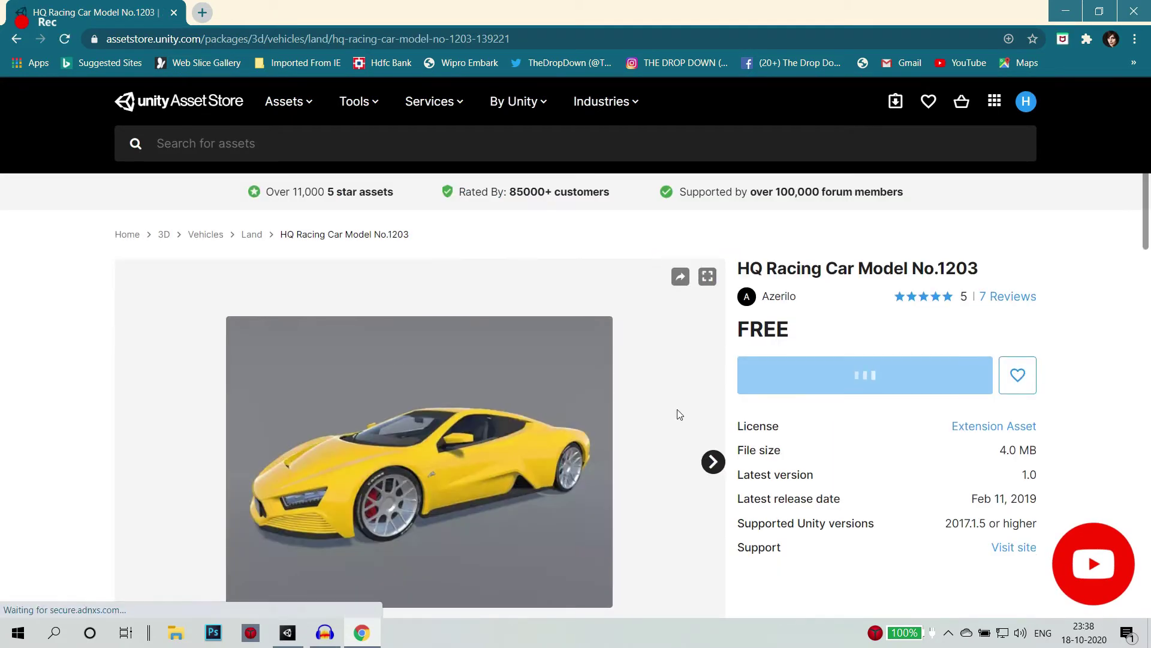
- Add HQ Racing Car Model No.1203 to My Assets and confirm opening it in the Unity Editor
scroll(678, 413, down, 3)
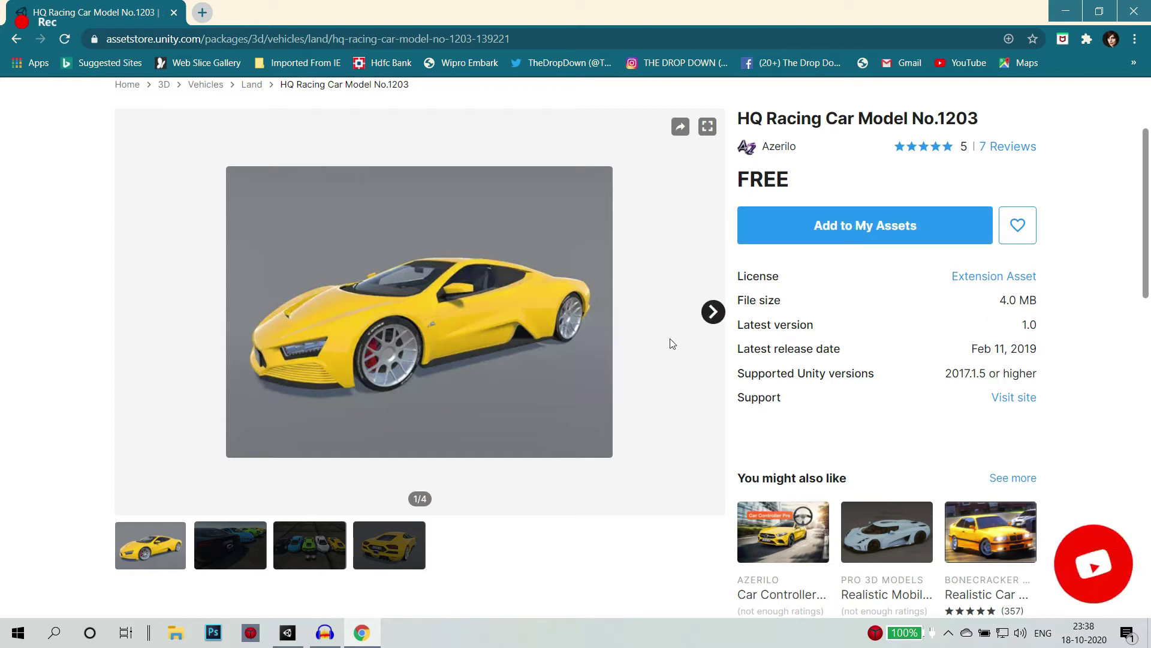
scroll(728, 275, down, 3)
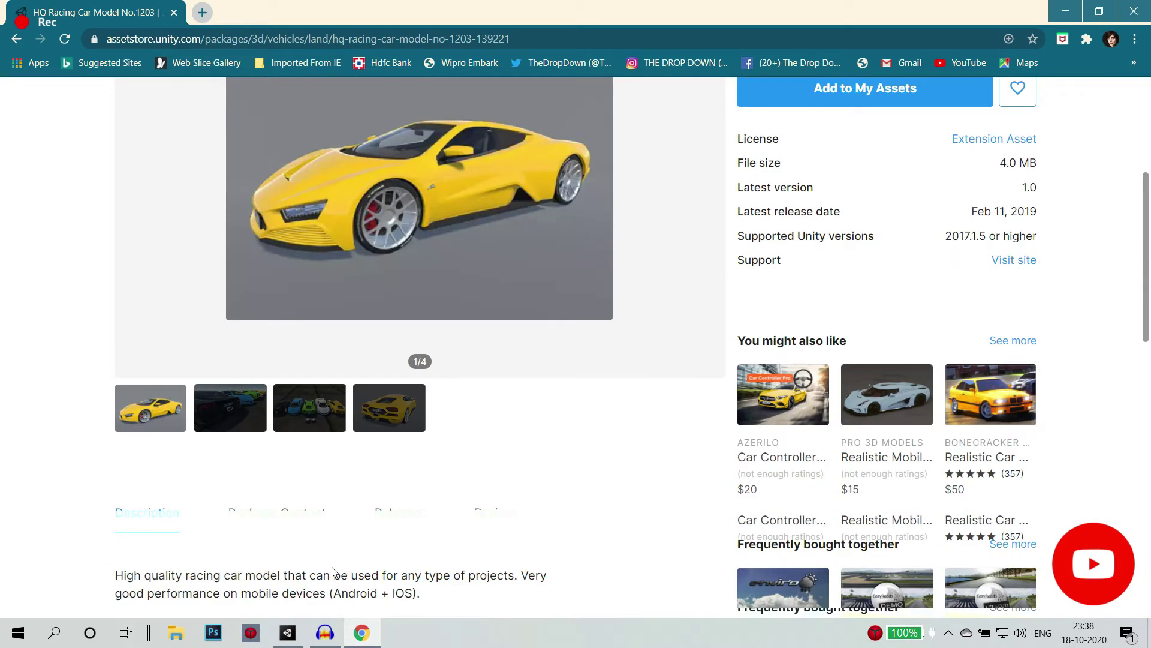
scroll(771, 412, up, 5)
click(807, 385)
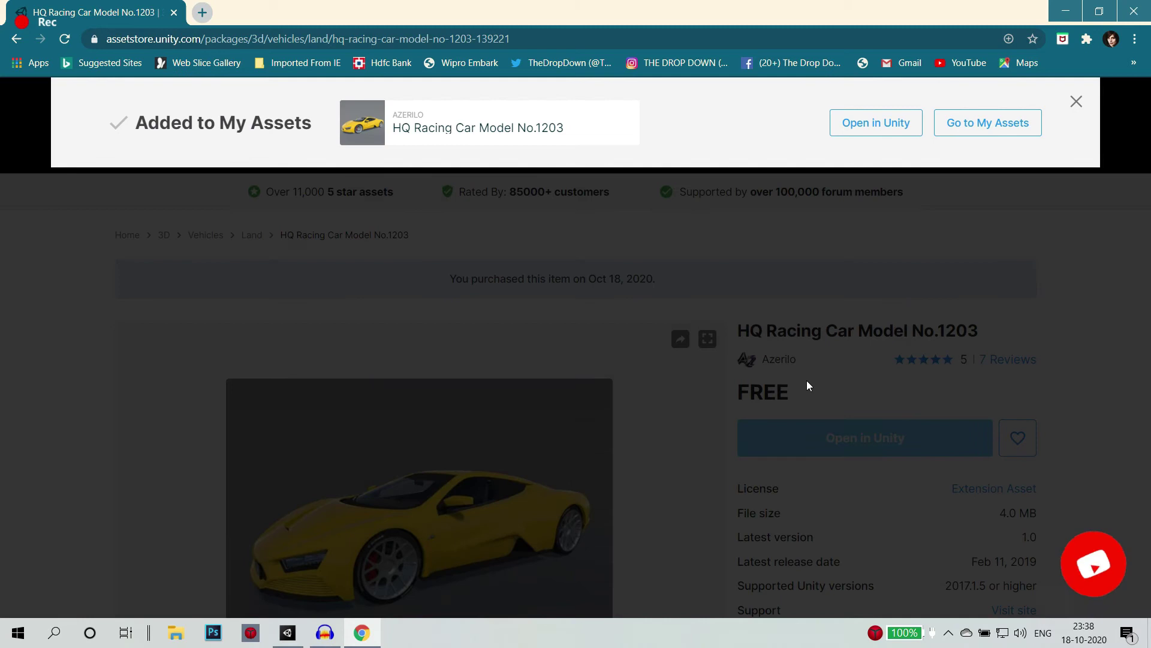
click(917, 124)
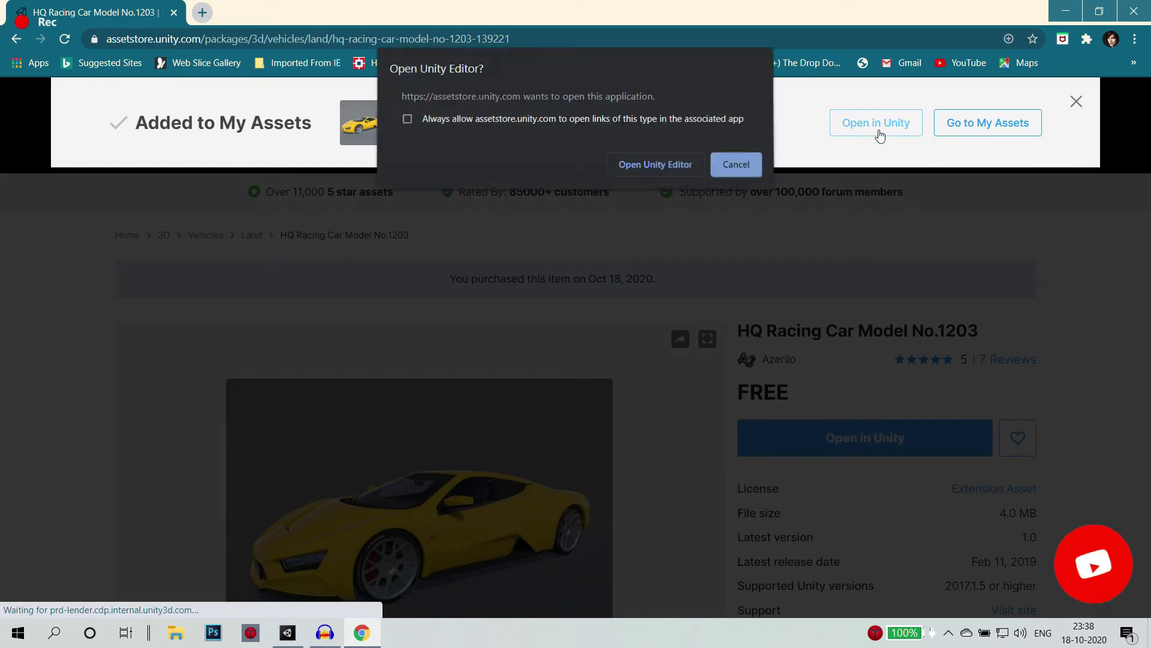
click(638, 172)
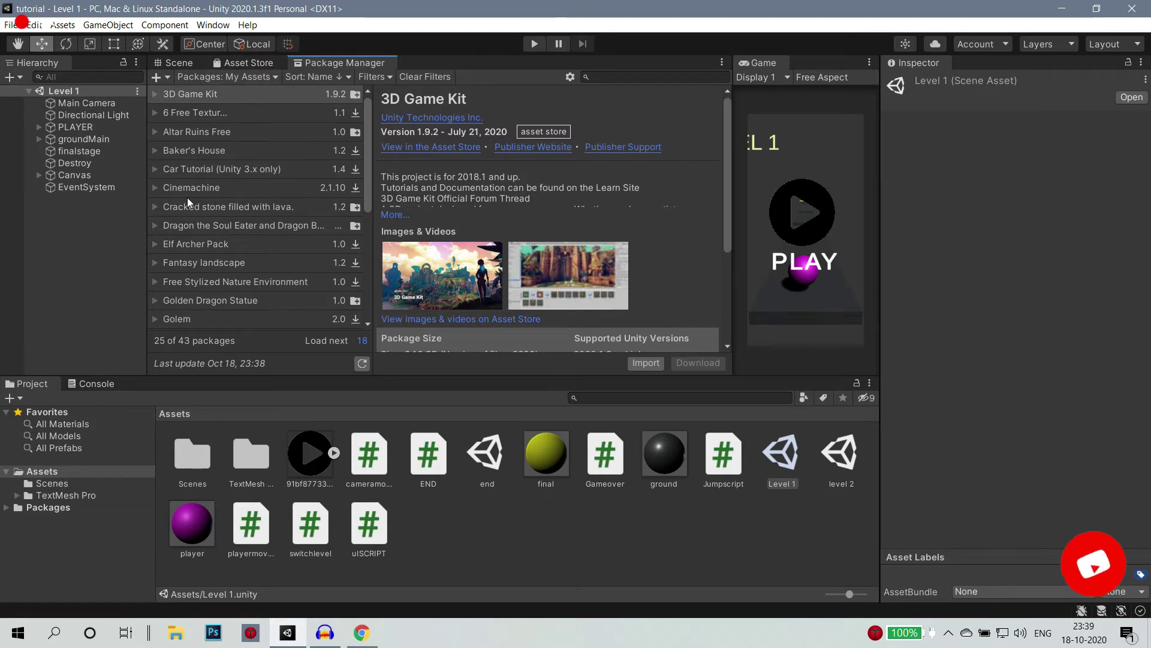
- Select Car Tutorial in My Assets and scroll the list to find HQ Racing Car Model No.1203
click(208, 170)
scroll(555, 244, down, 5)
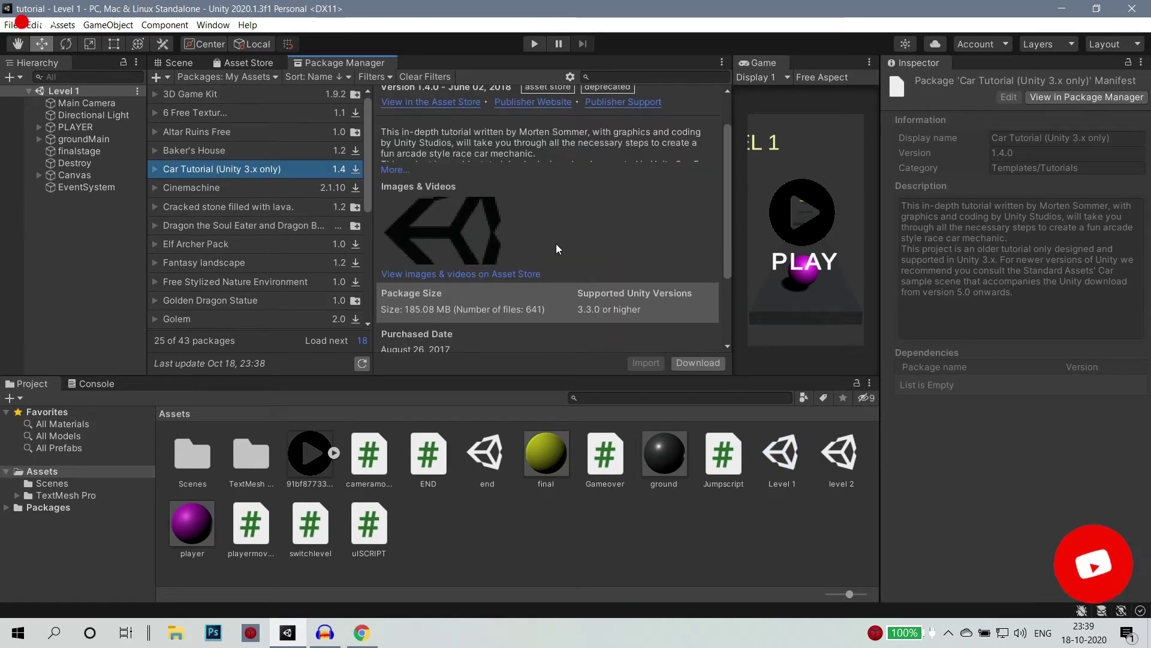
scroll(557, 251, up, 2)
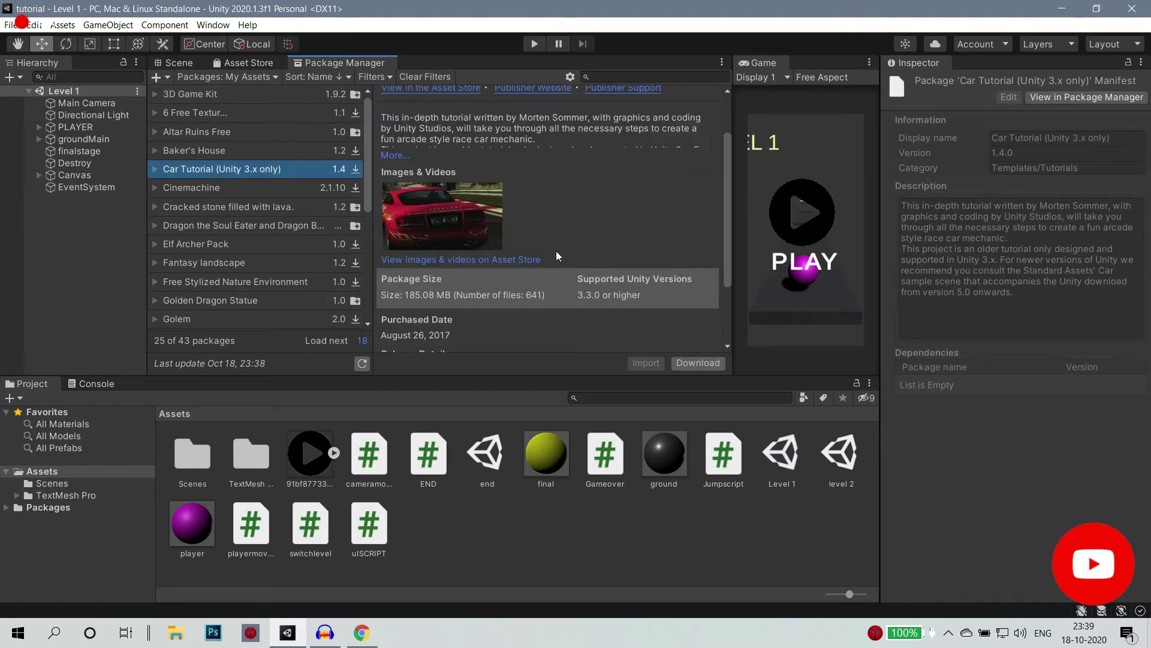
scroll(556, 251, up, 2)
scroll(527, 260, down, 3)
scroll(497, 273, down, 3)
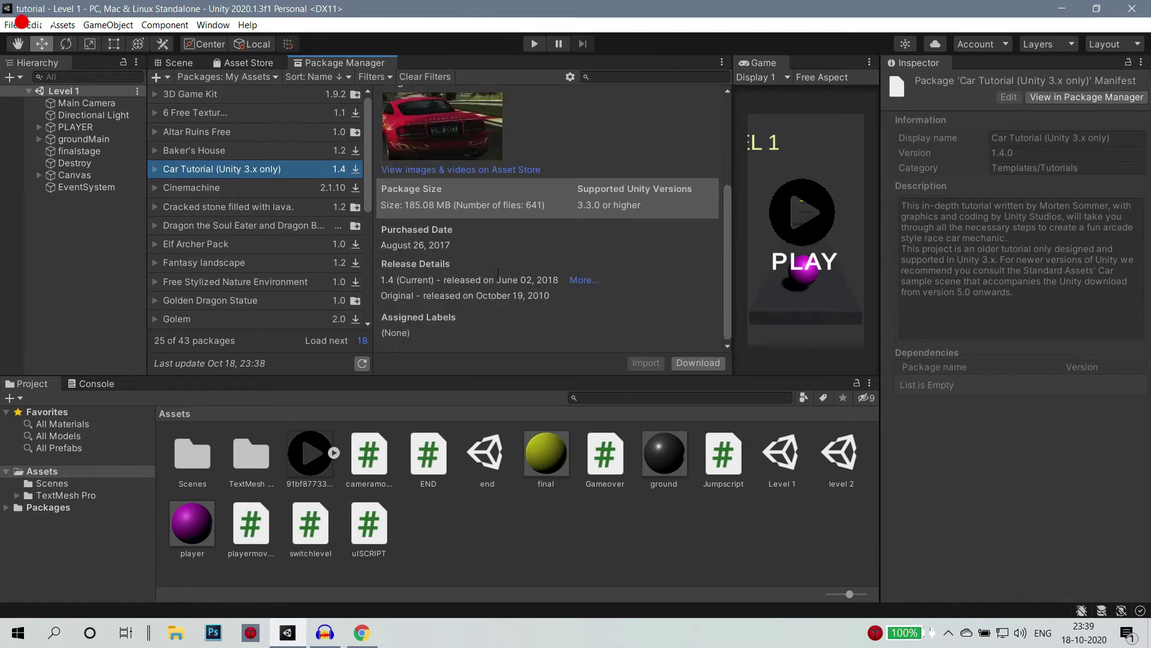
scroll(246, 270, down, 2)
scroll(246, 271, down, 2)
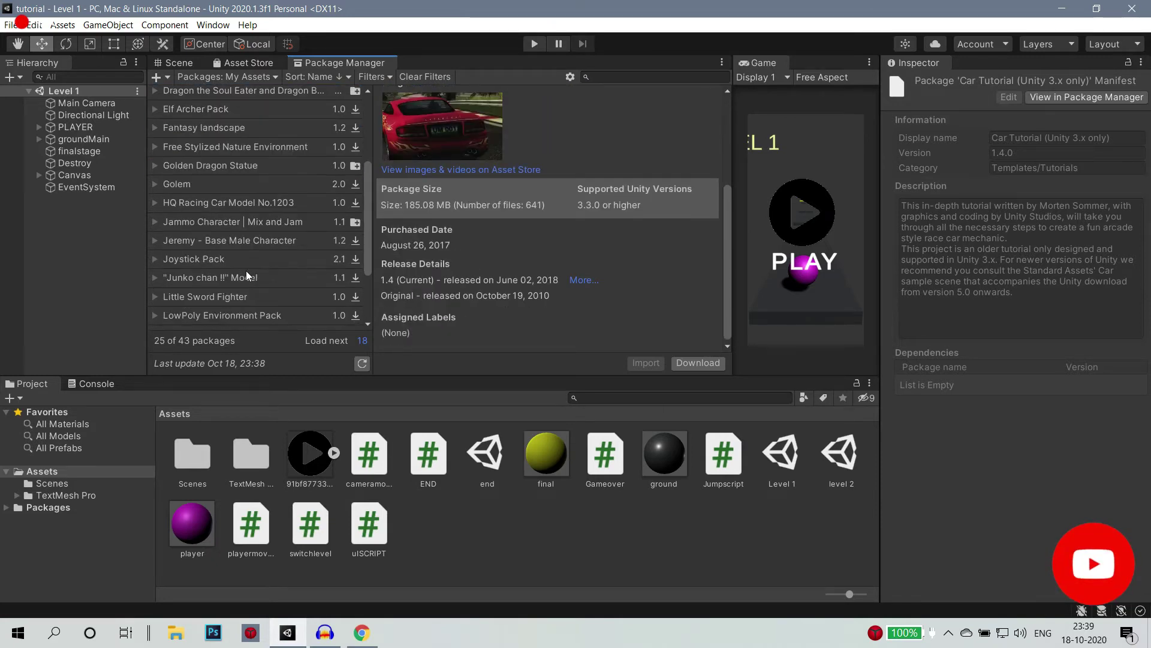
- Select HQ Racing Car Model No.1203 in Package Manager and download it
click(221, 204)
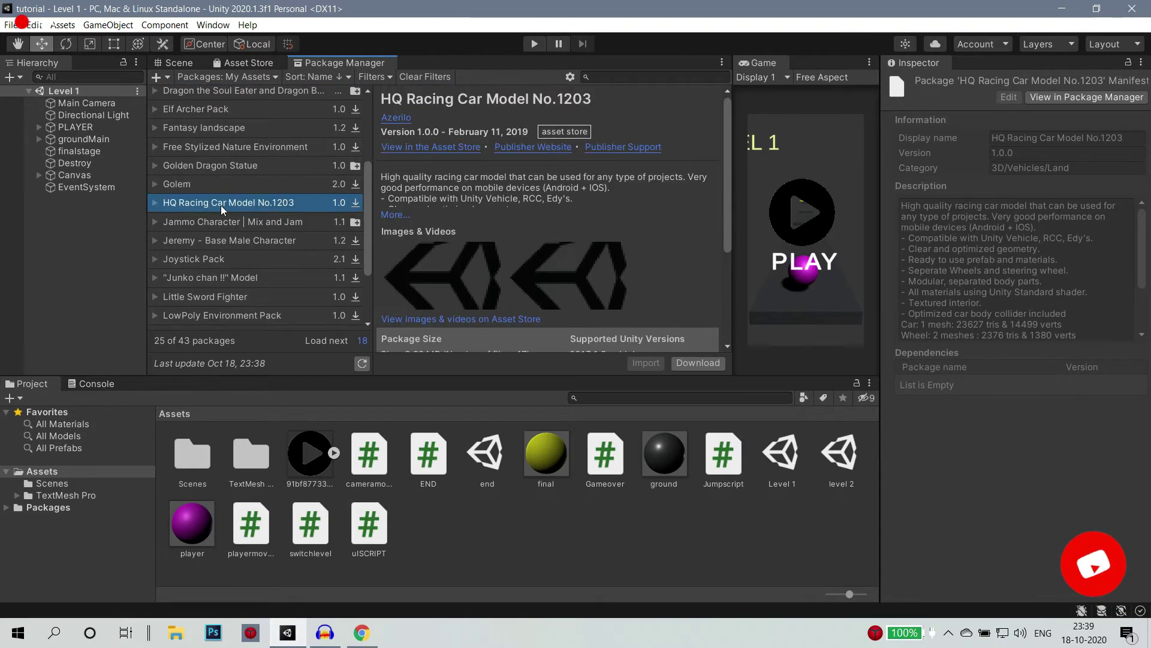
scroll(586, 232, down, 4)
scroll(585, 232, down, 3)
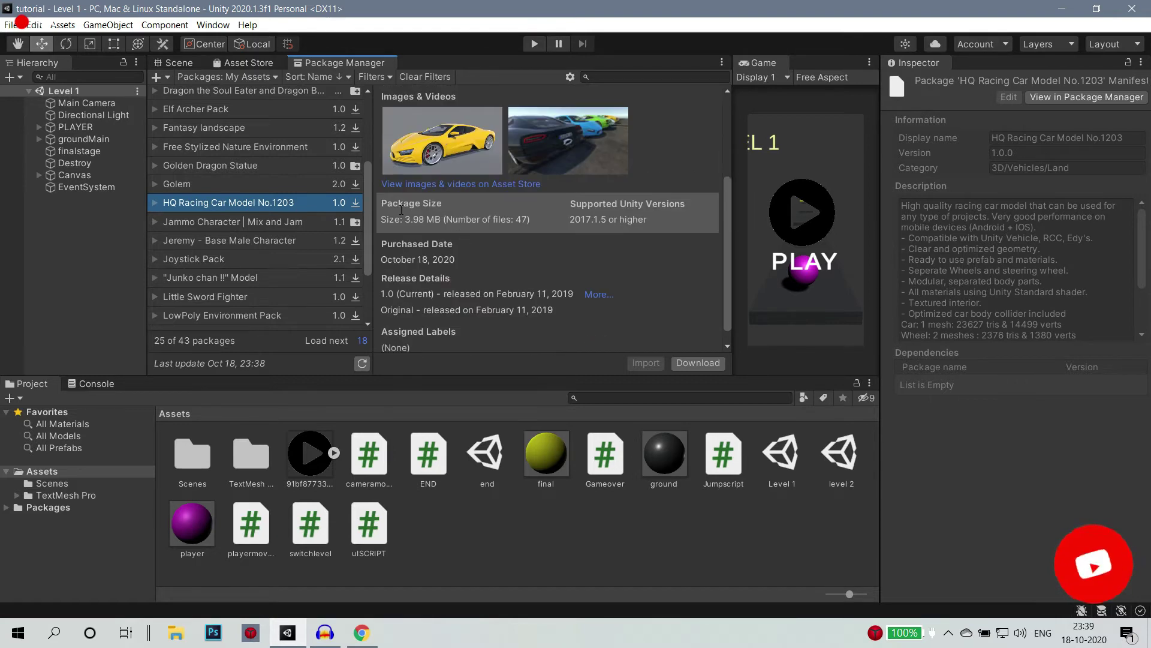
click(699, 362)
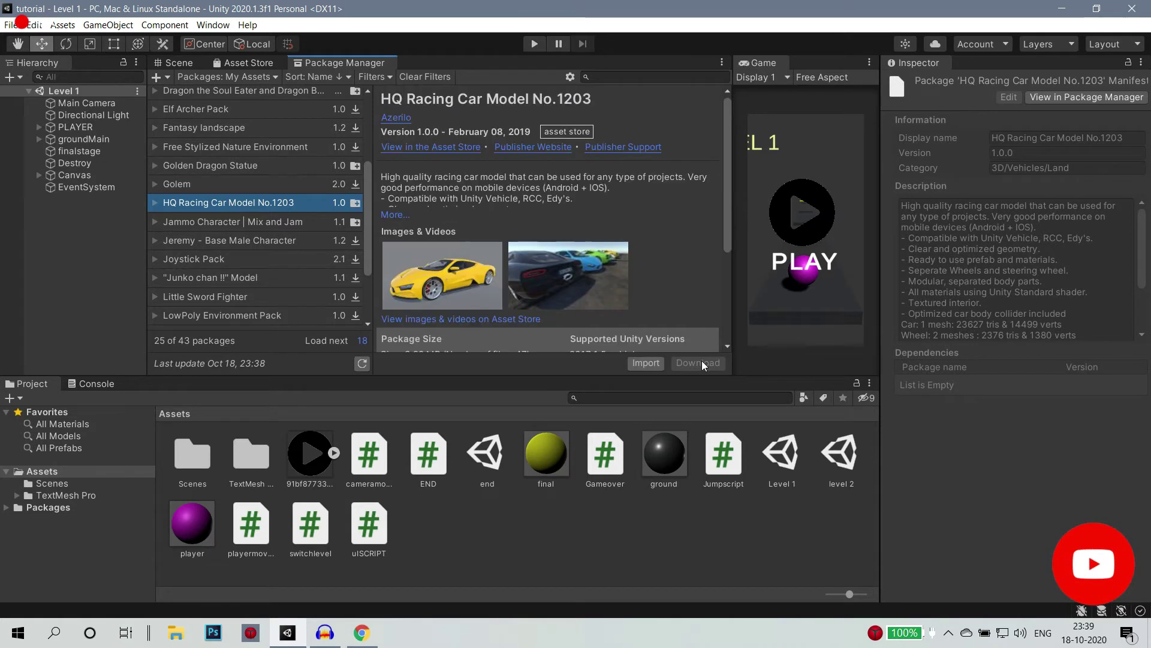
- Import the package with every item checked, adding the Azerilo folder
click(643, 365)
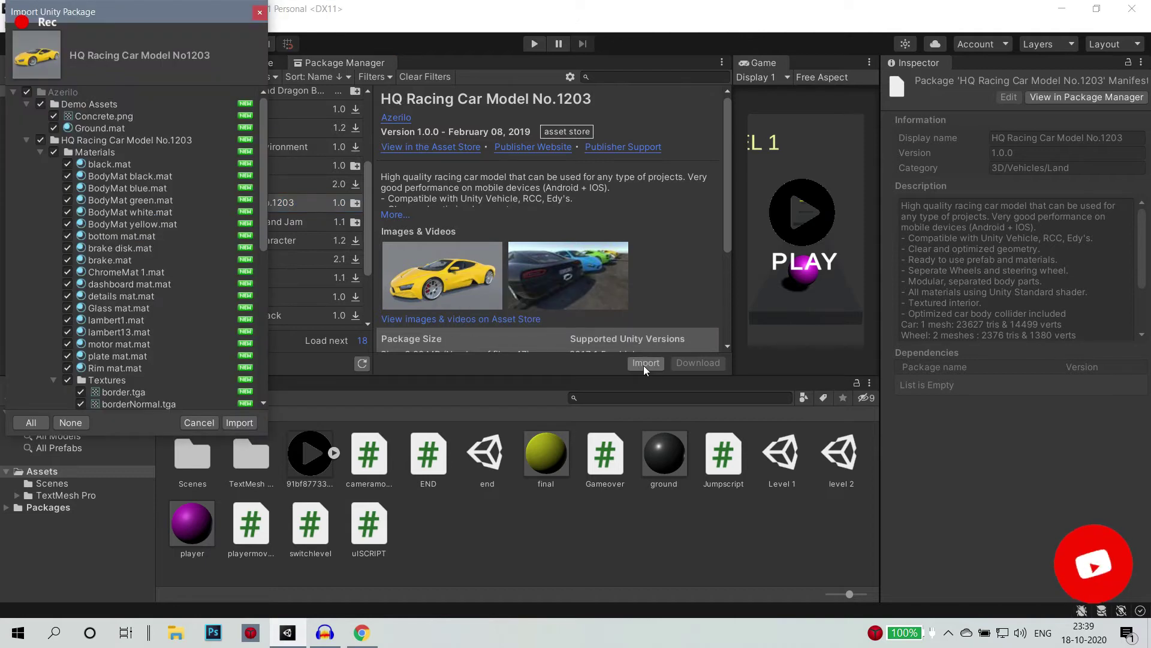
scroll(147, 232, down, 3)
scroll(147, 233, down, 3)
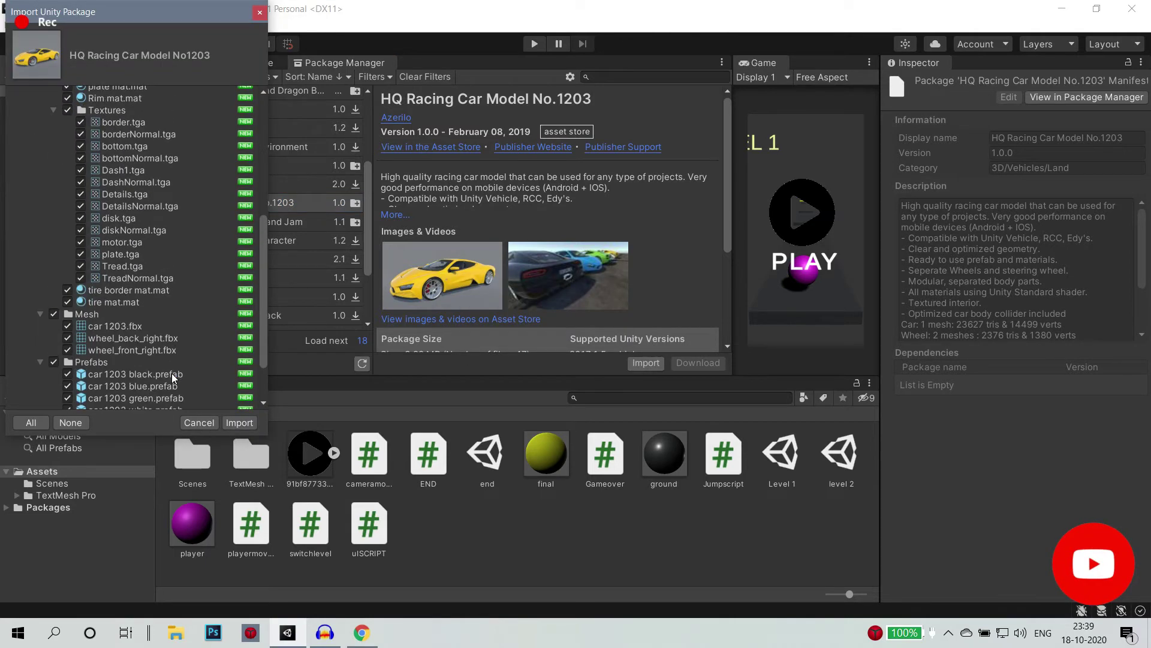
scroll(172, 372, down, 3)
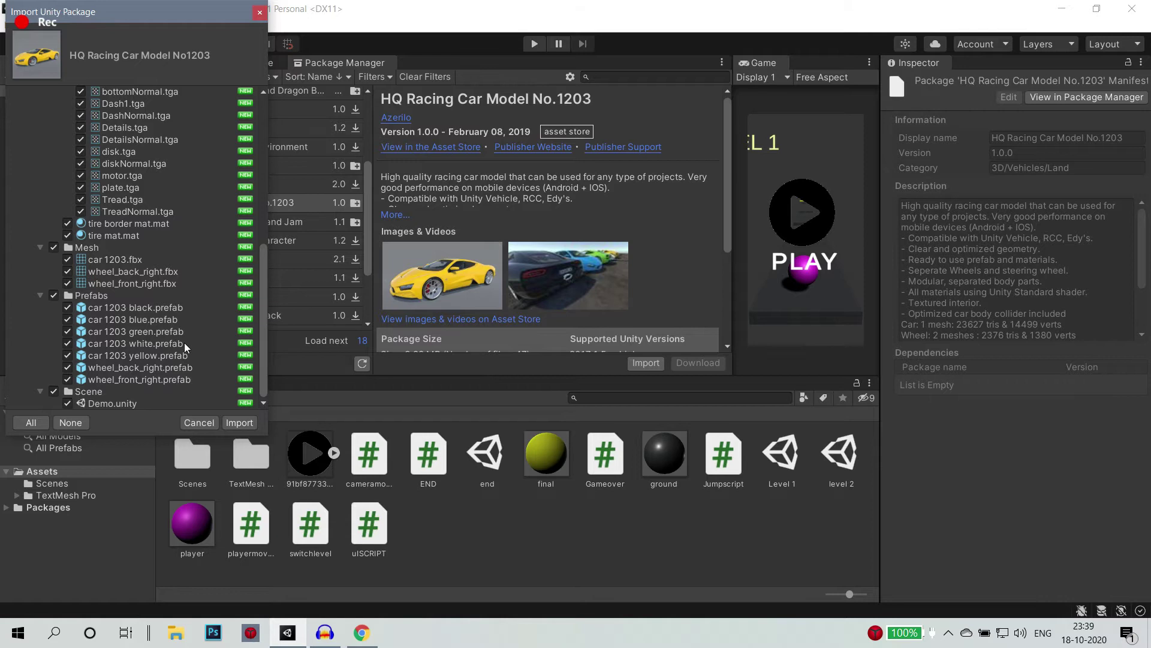
click(237, 422)
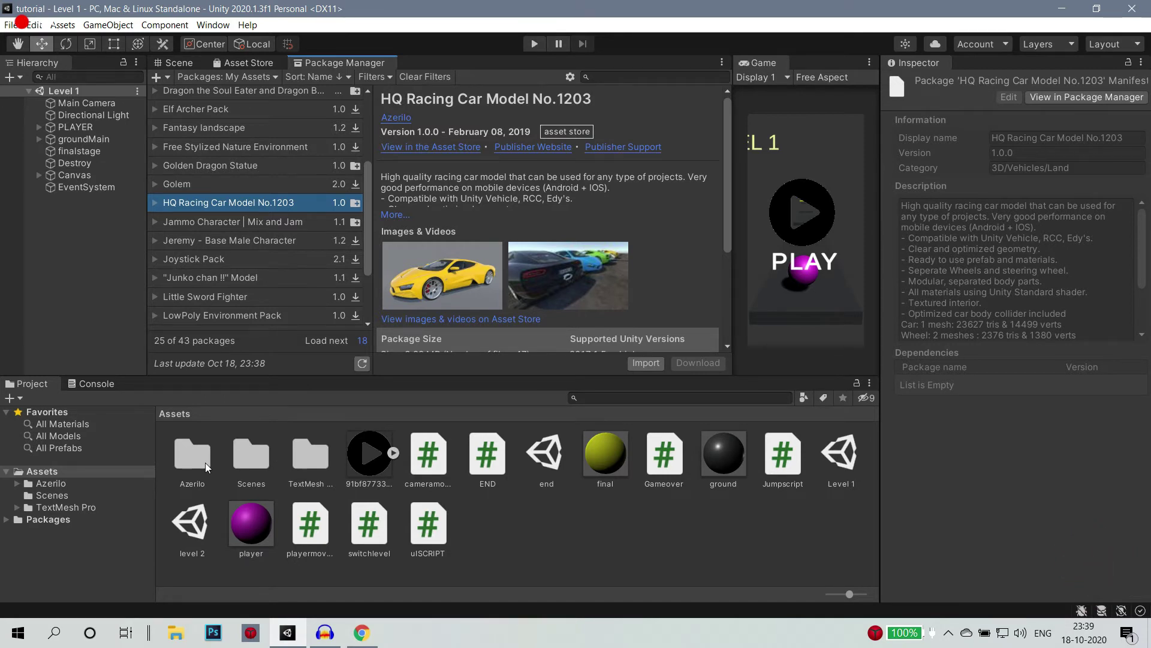
- Browse Azerilo > HQ Racing Car Model No.1203 > Scene and open the Demo scene
click(188, 462)
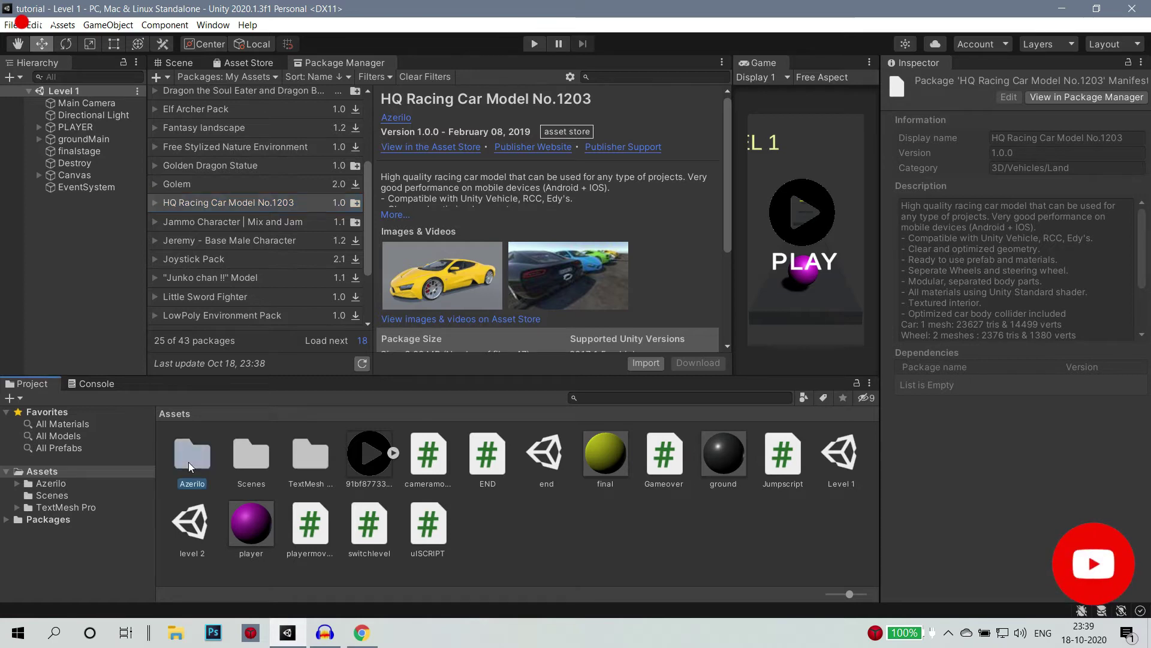
double_click(189, 462)
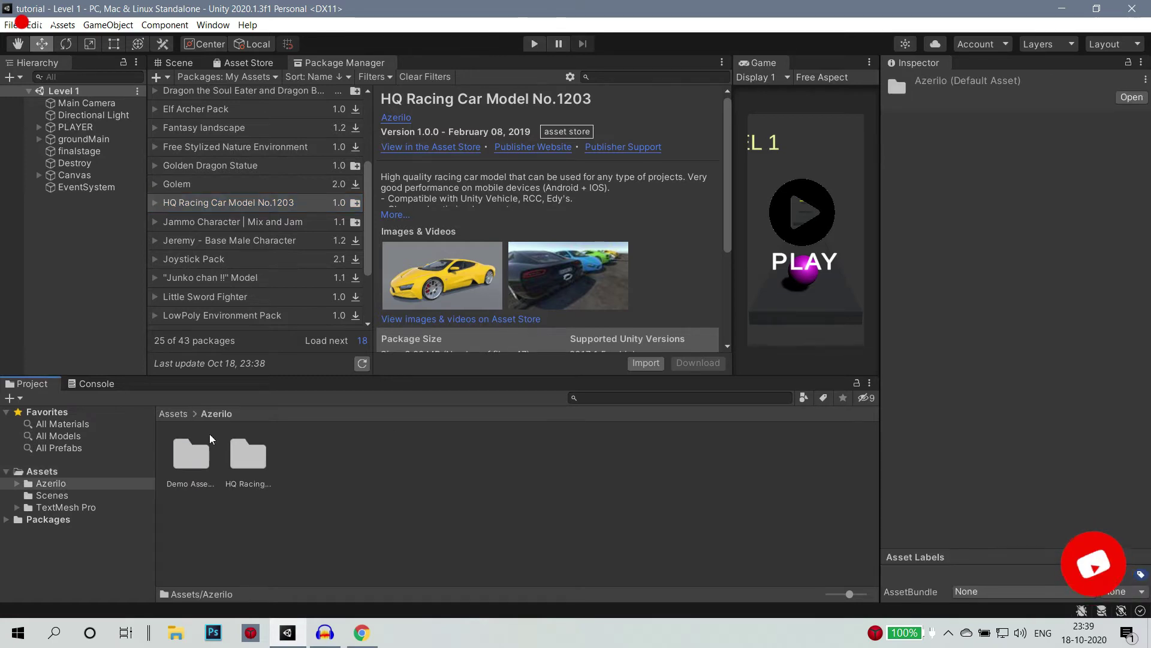
click(179, 63)
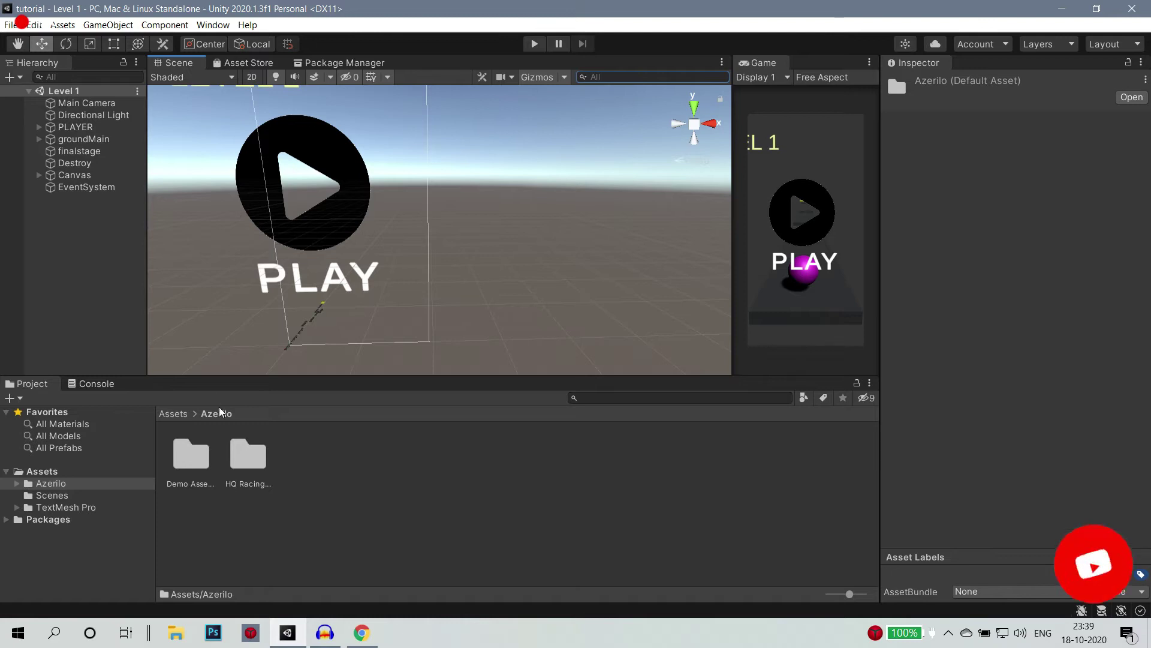
double_click(199, 452)
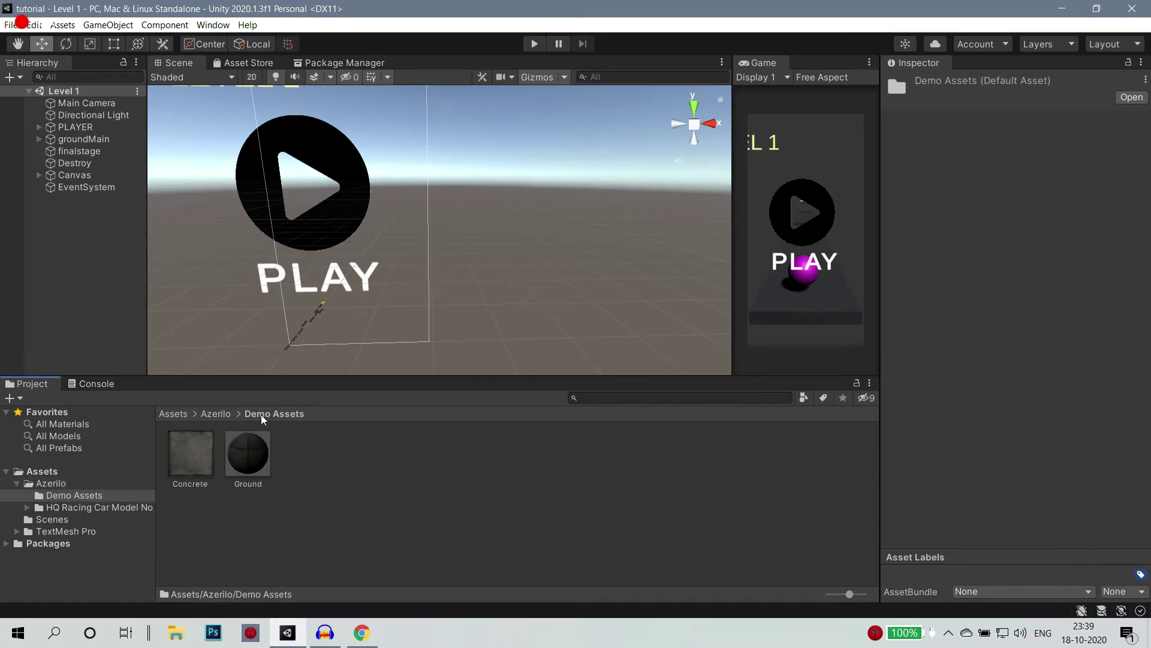
click(216, 414)
double_click(254, 452)
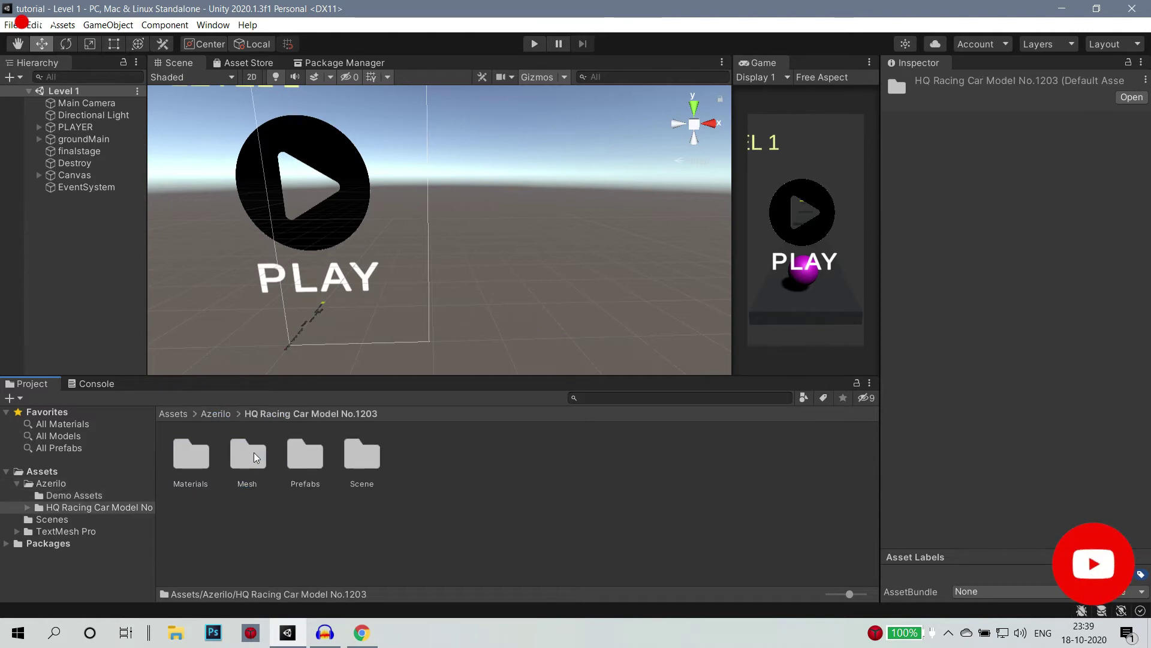
double_click(364, 460)
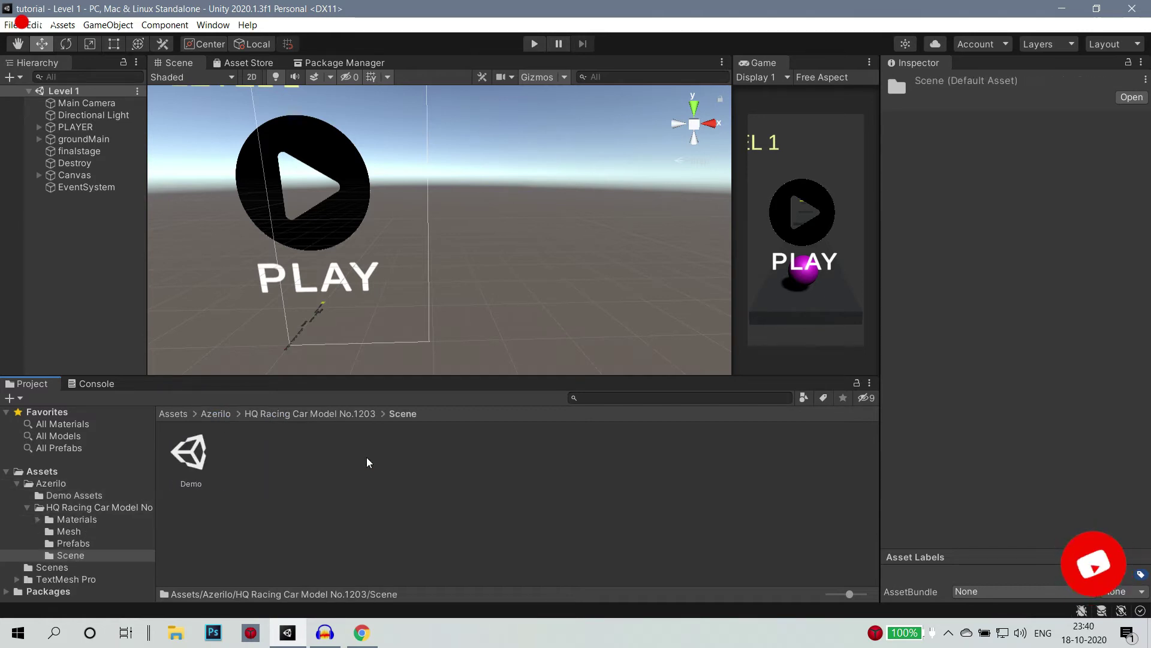
double_click(190, 453)
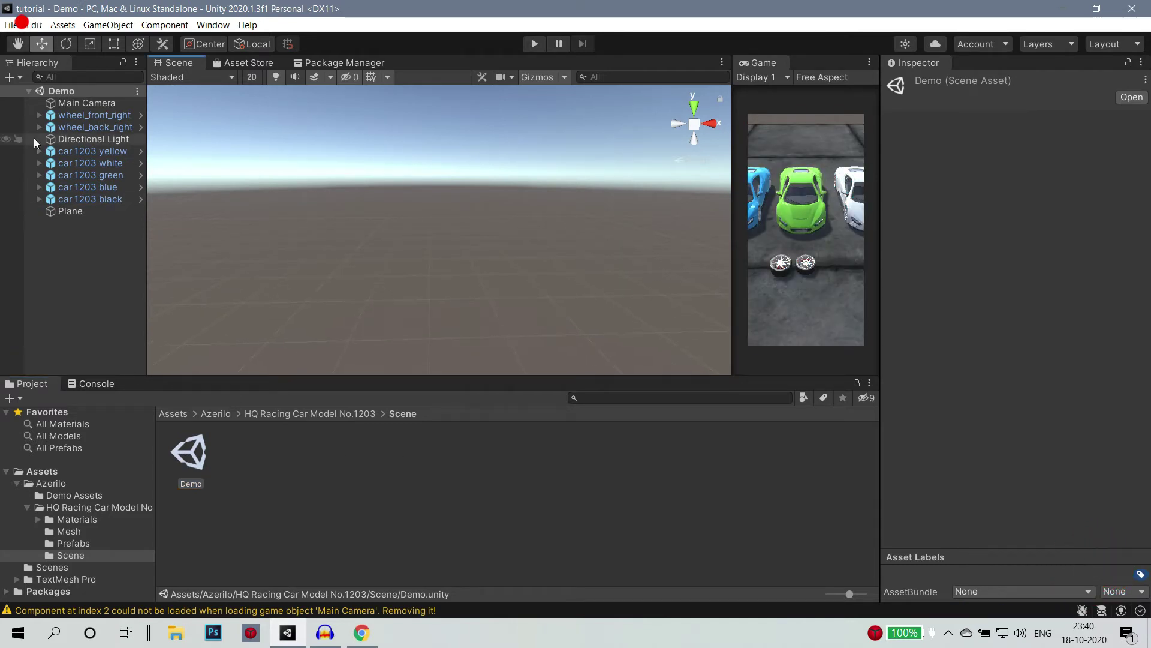
- Frame car 1203 yellow, briefly play-test the Demo scene, then return to the Assets root
double_click(88, 153)
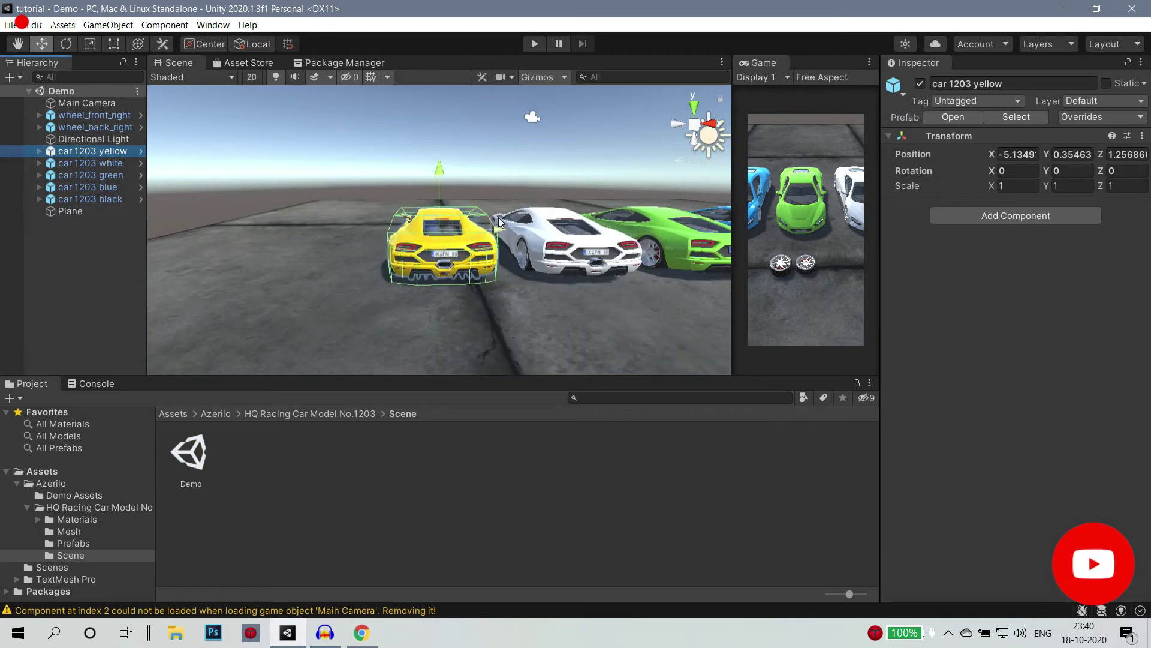
alt+drag(498, 218, 460, 330)
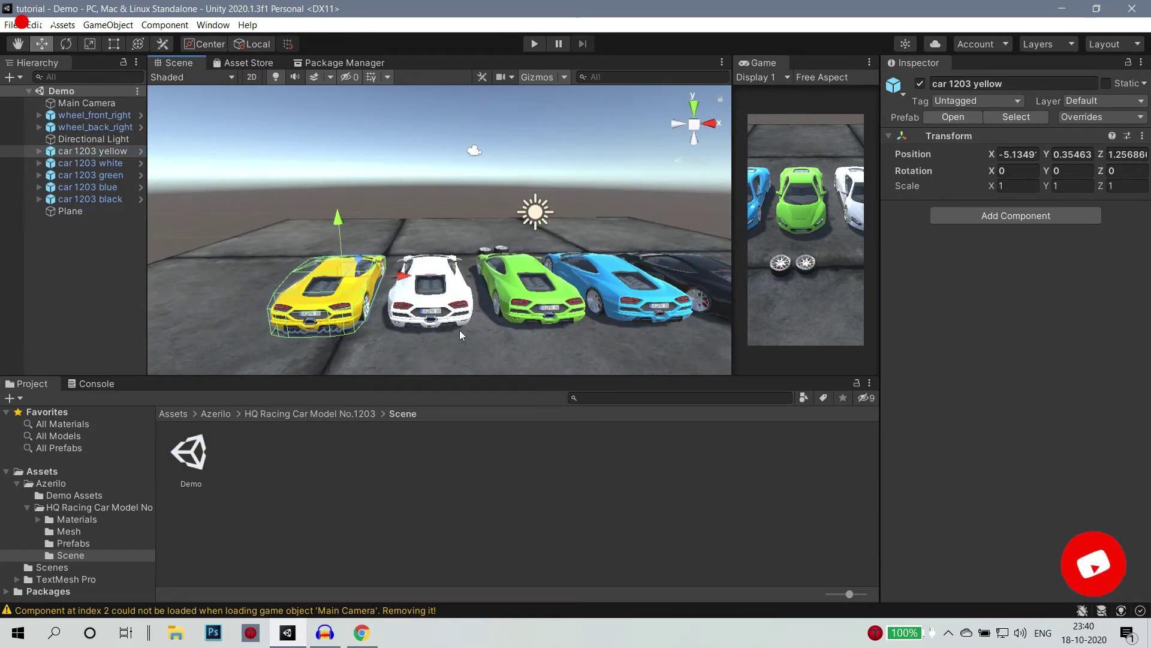
click(537, 50)
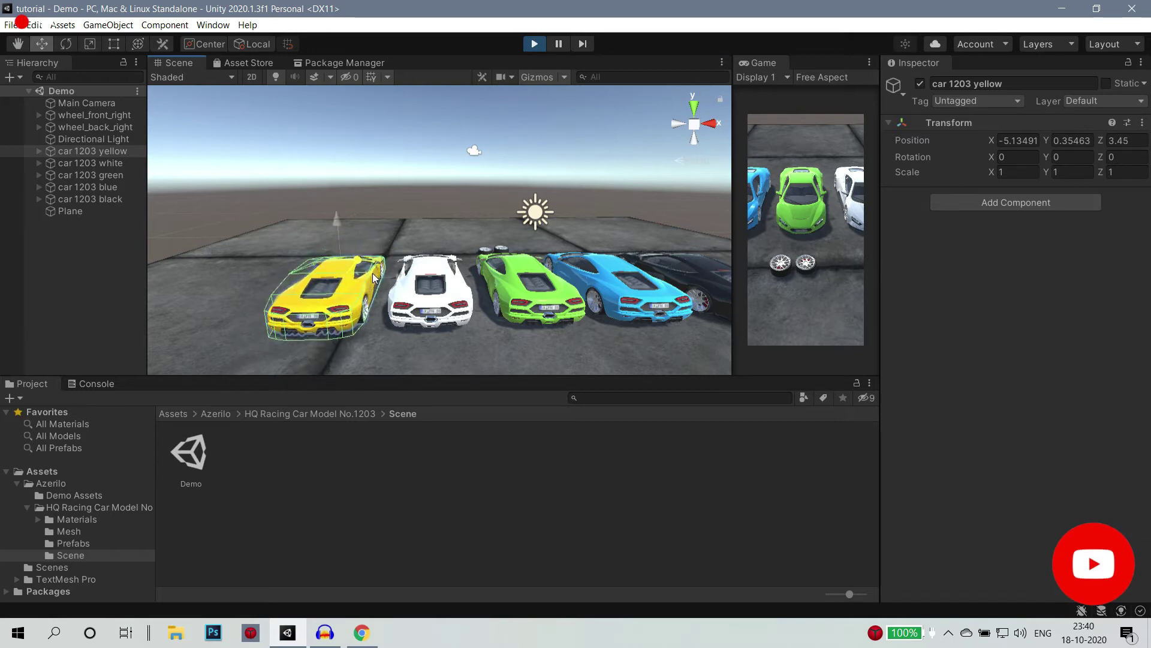
click(34, 150)
click(35, 150)
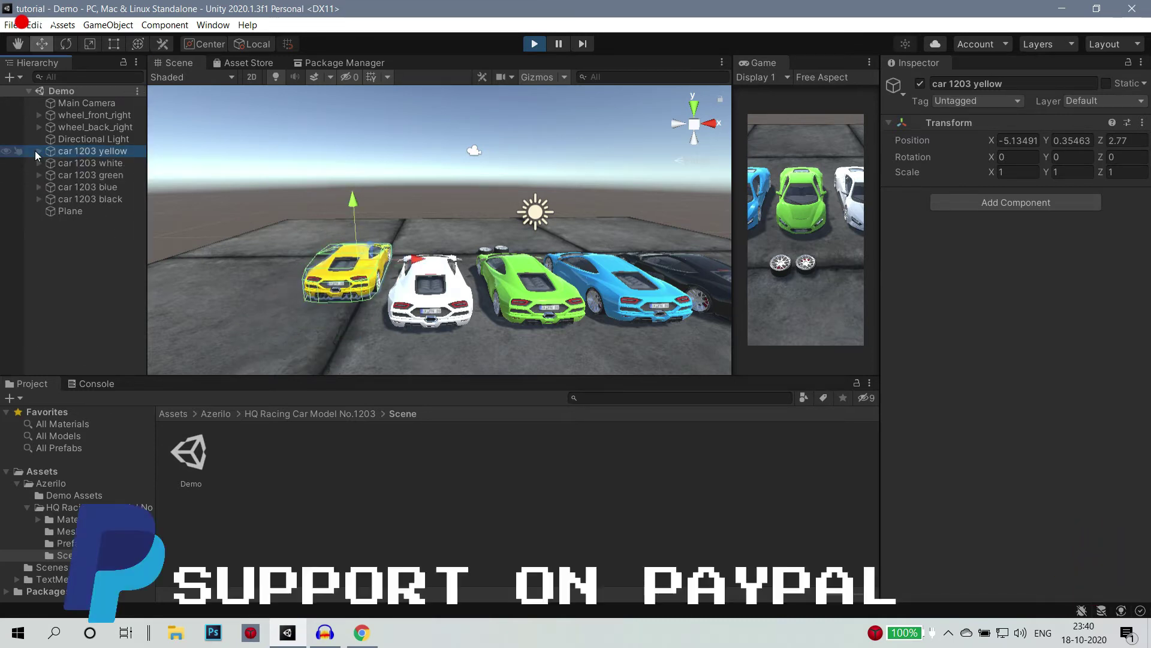
click(535, 44)
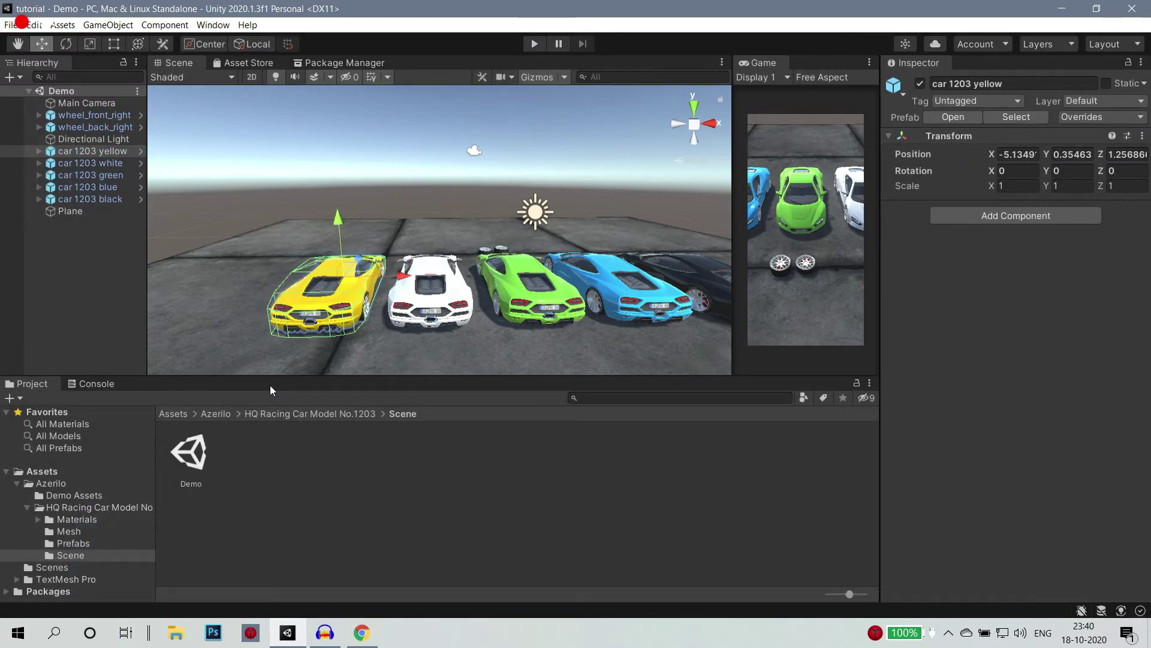
click(220, 414)
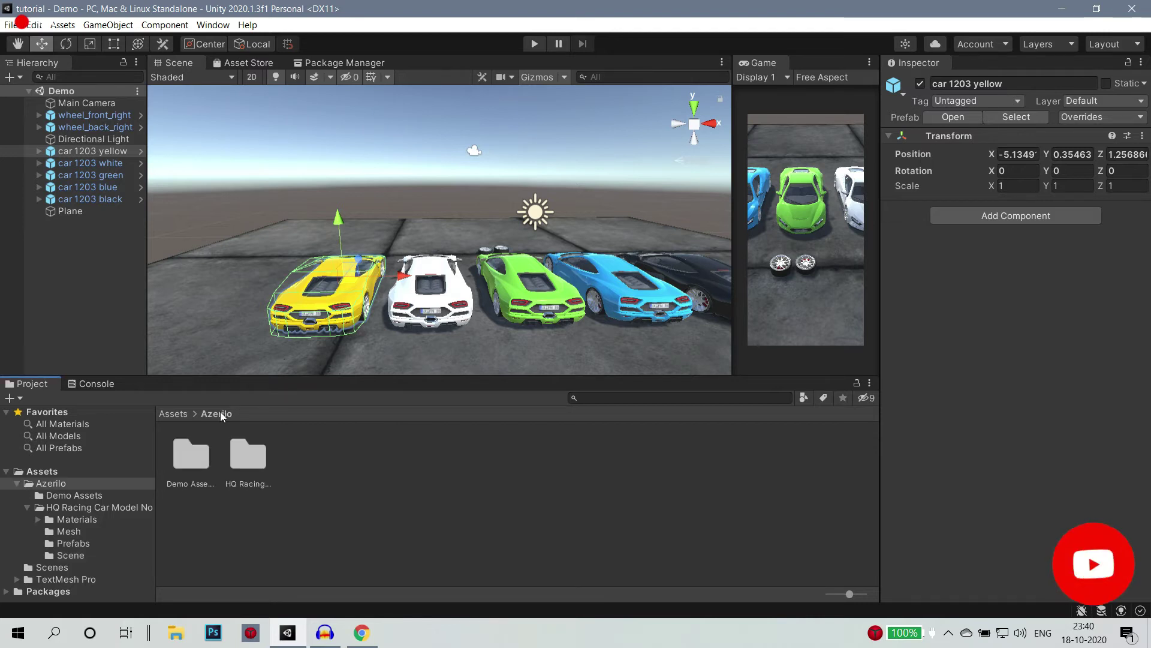
click(178, 420)
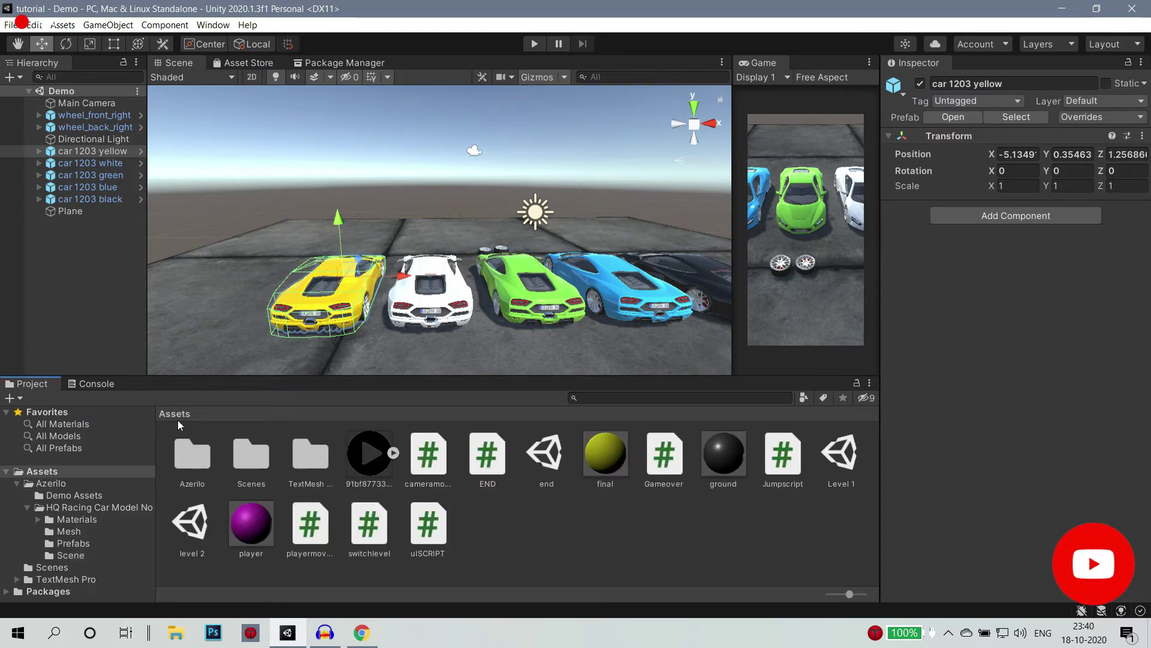
- Reopen the Level 1 scene and select the PLAYER object in the Hierarchy
double_click(846, 465)
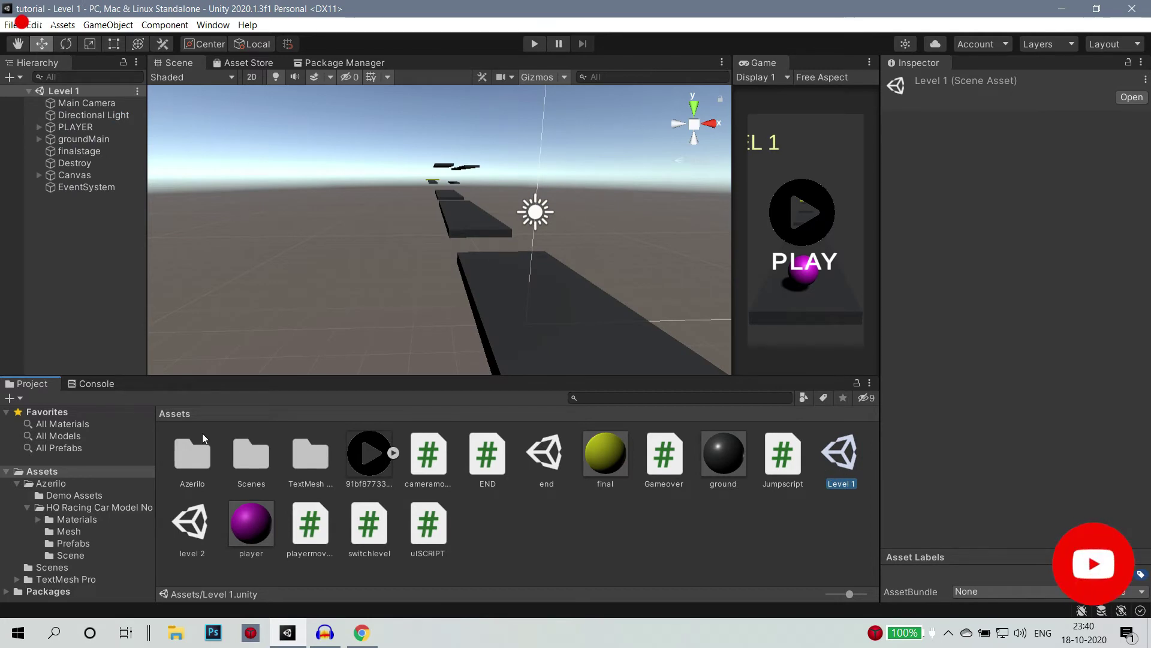
click(39, 126)
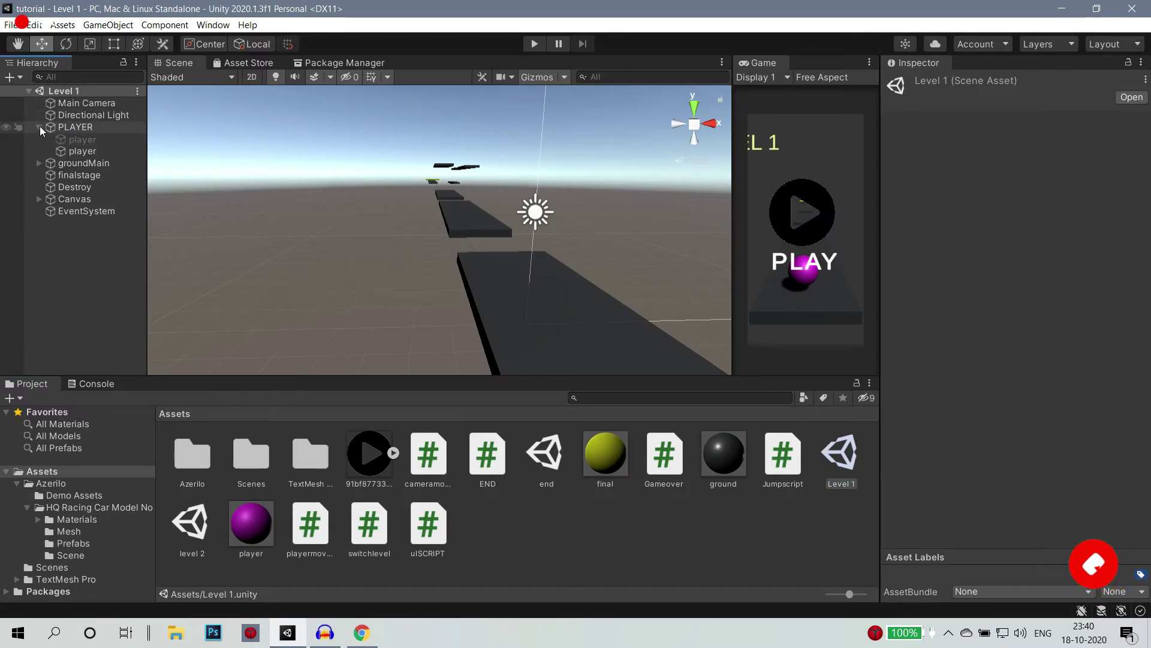
scroll(526, 322, down, 1)
scroll(524, 318, down, 5)
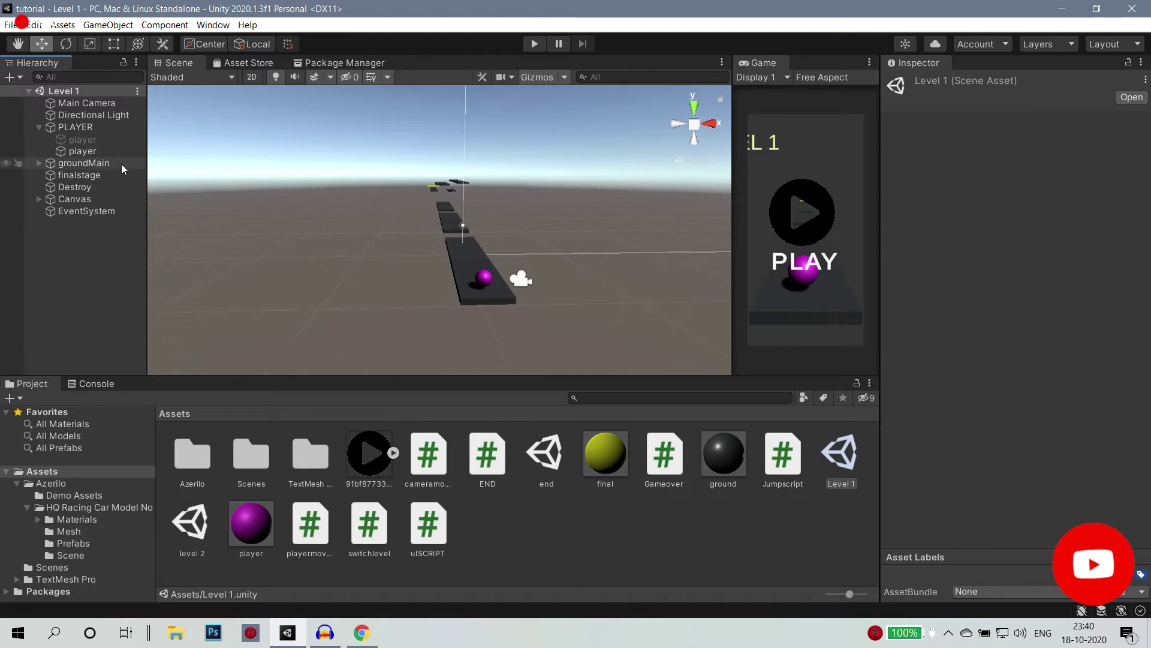
click(76, 127)
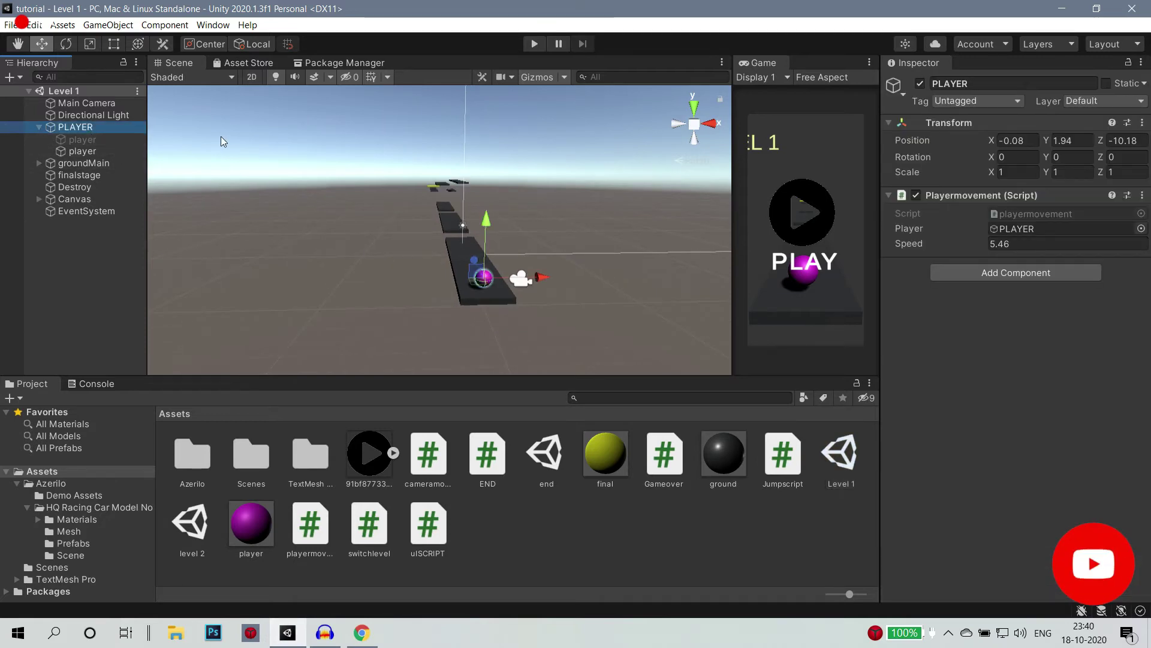
- Open Azerilo > HQ Racing Car Model No.1203 > Prefabs to show the car prefabs
double_click(209, 473)
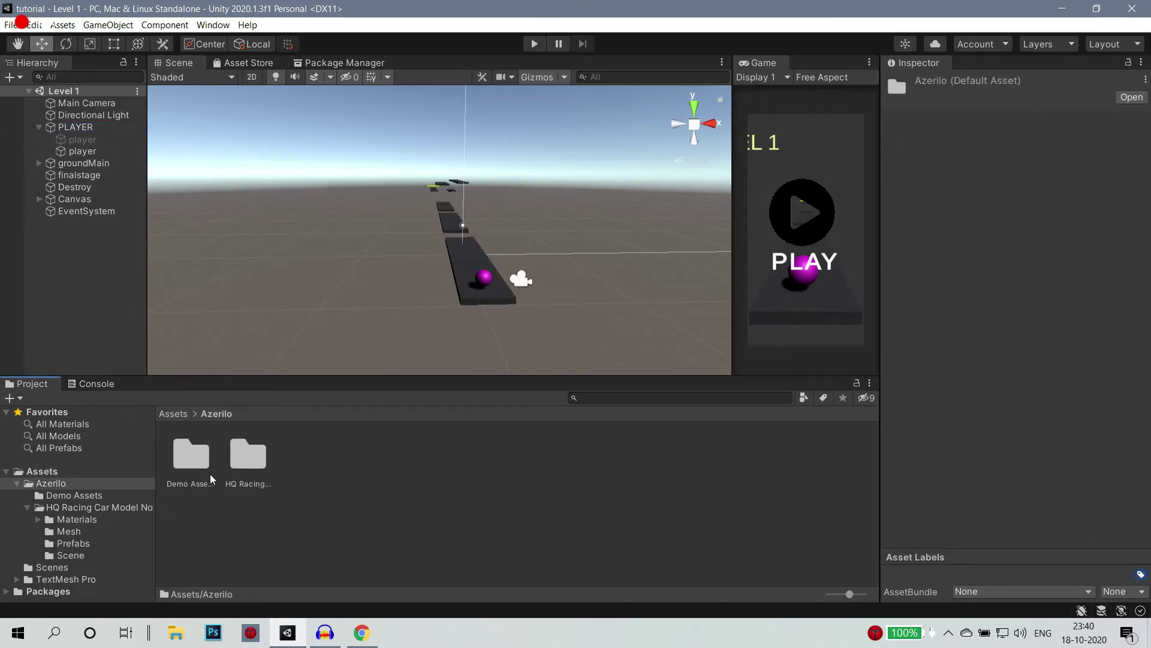
double_click(242, 463)
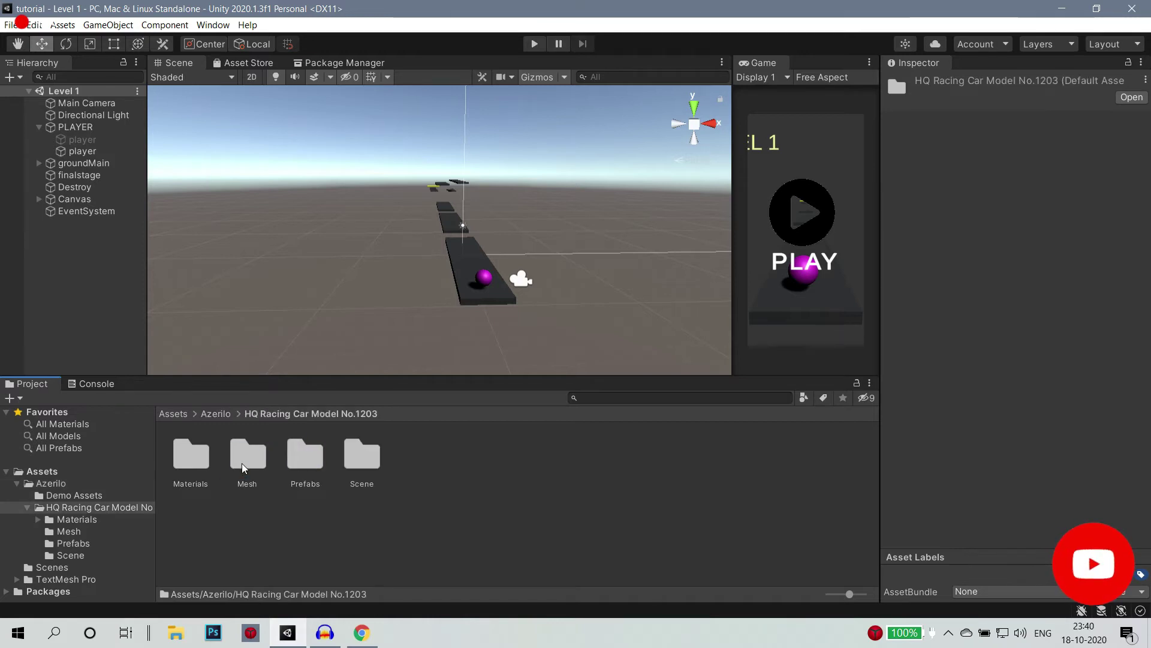
double_click(299, 462)
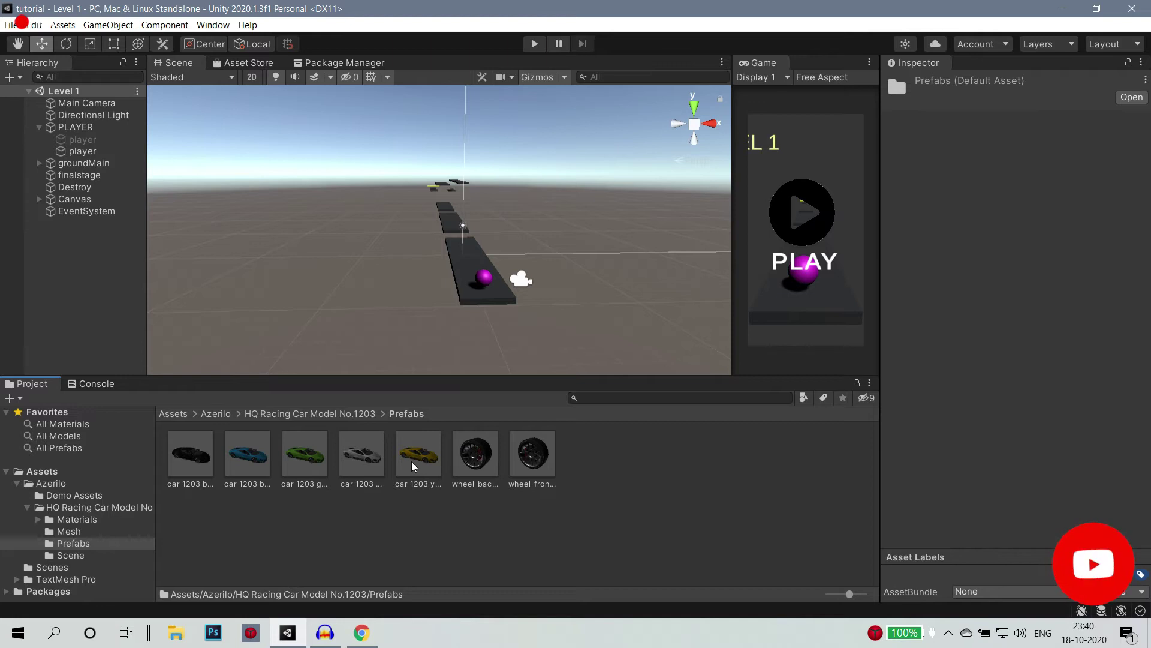
- Place the car 1203 yellow prefab under PLAYER in Level 1, scaled to about 0.553
drag(412, 466, 84, 131)
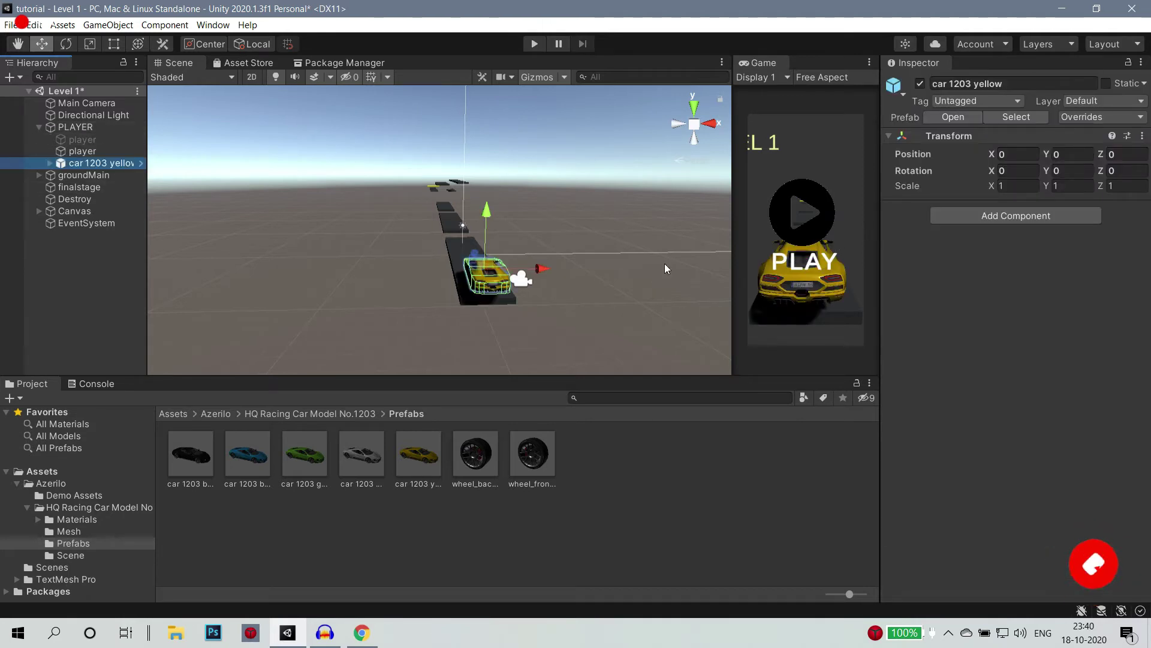
click(89, 45)
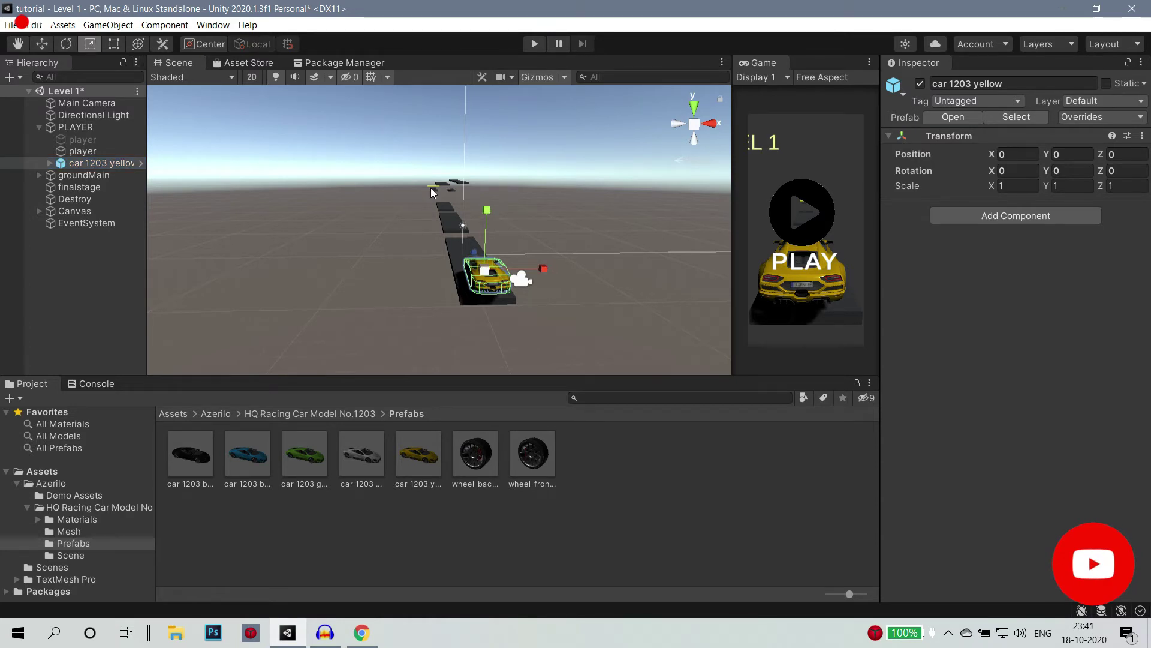
drag(484, 271, 505, 304)
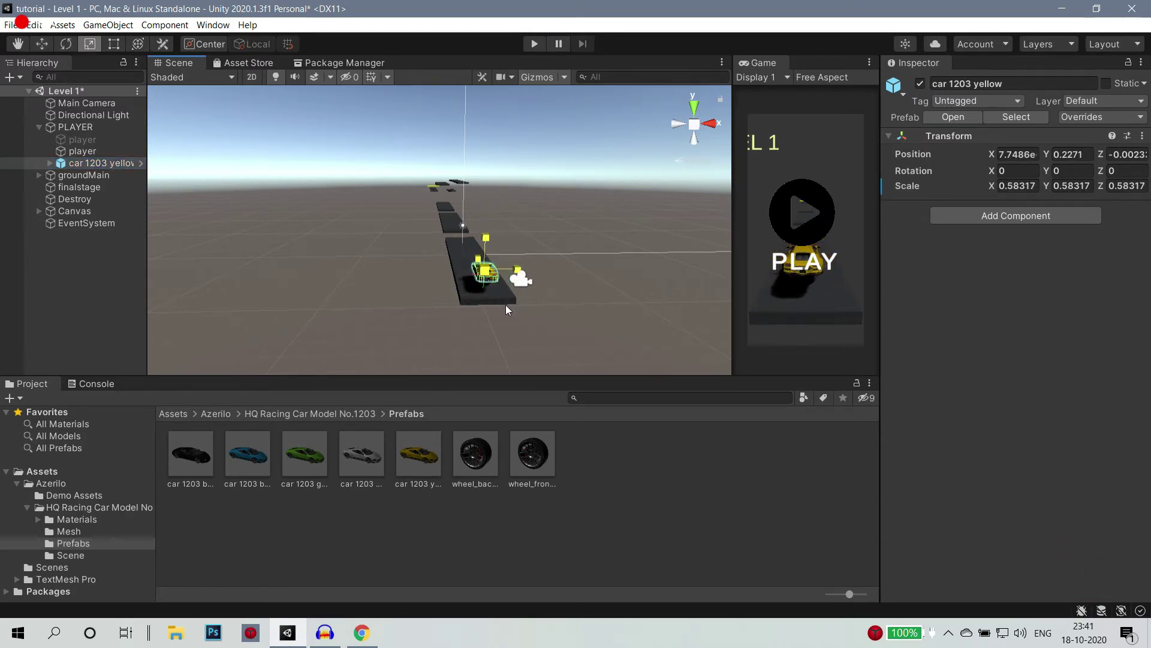
drag(505, 304, 505, 304)
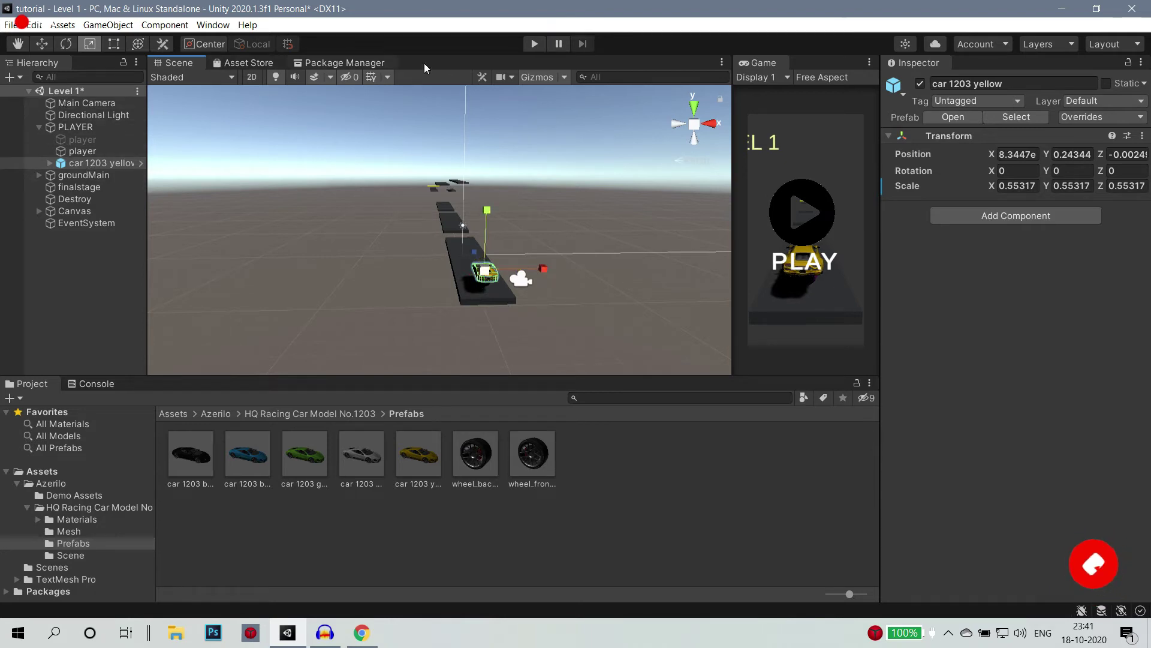
click(83, 152)
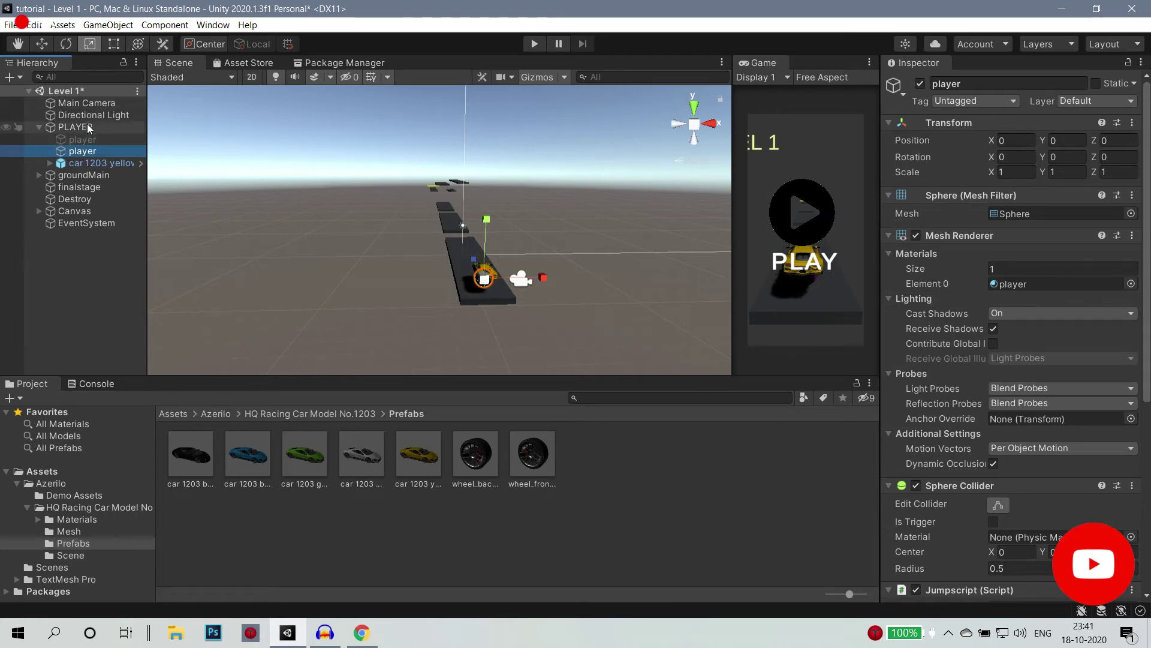
scroll(986, 373, down, 5)
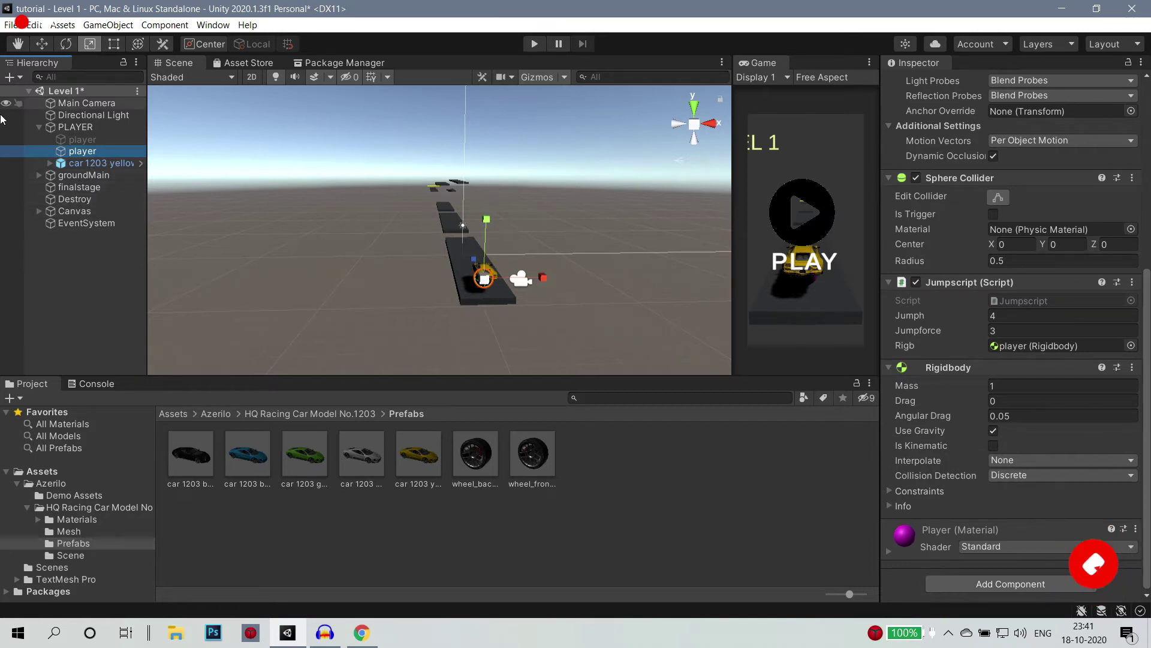
click(81, 162)
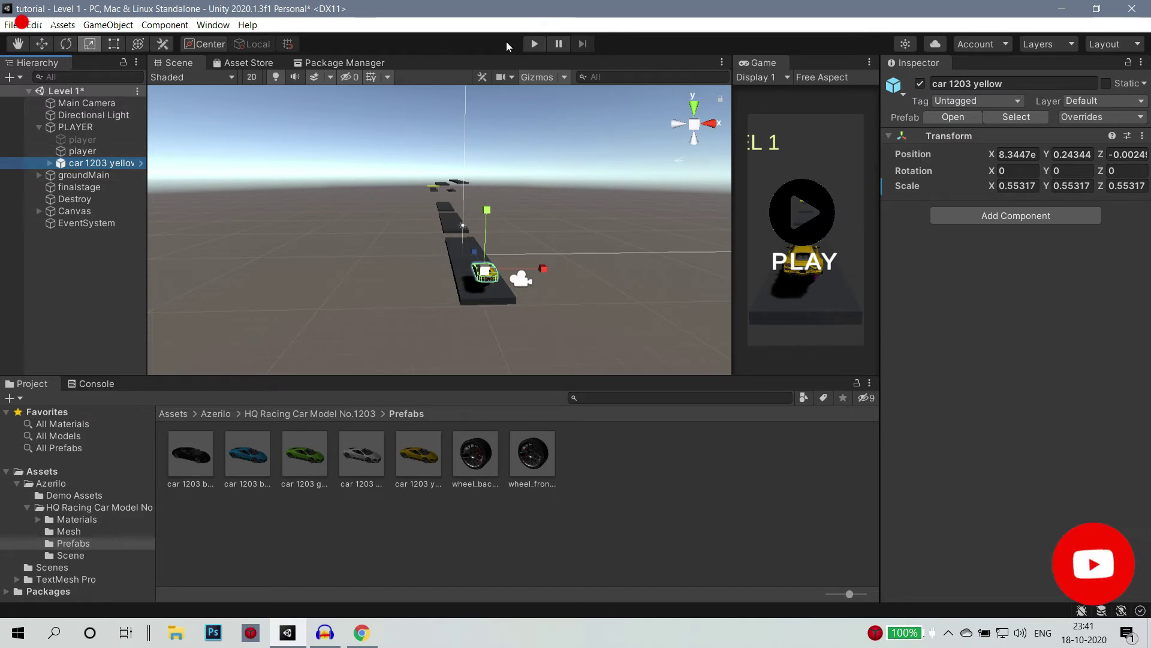
click(535, 46)
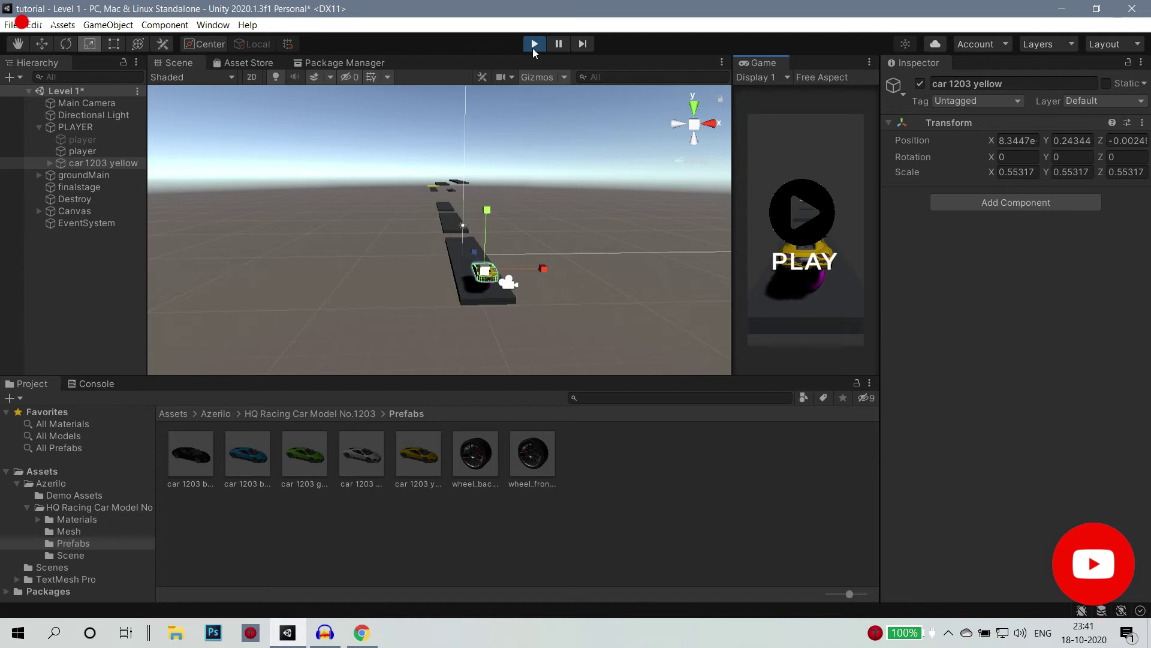
drag(737, 211, 247, 243)
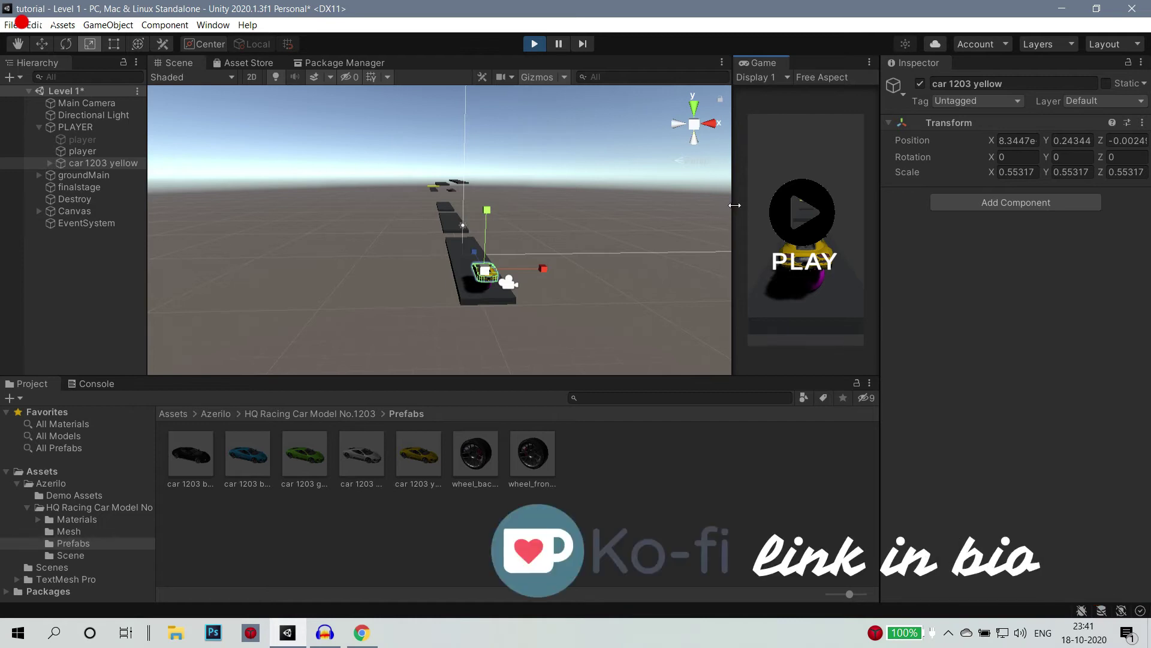
click(591, 205)
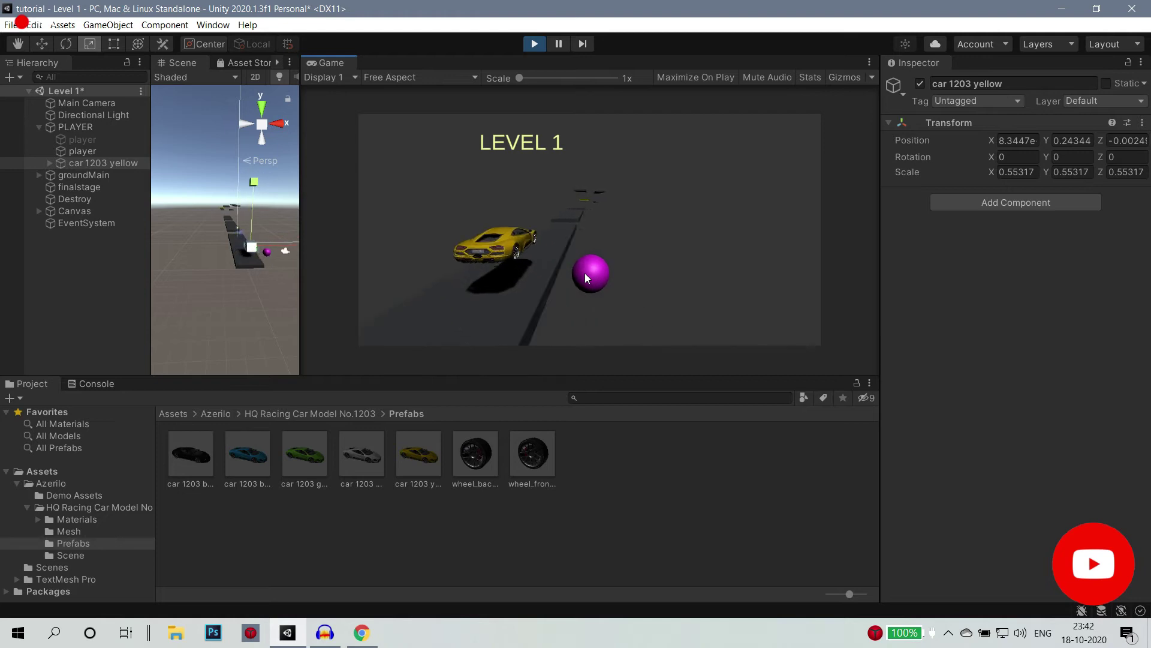
click(534, 43)
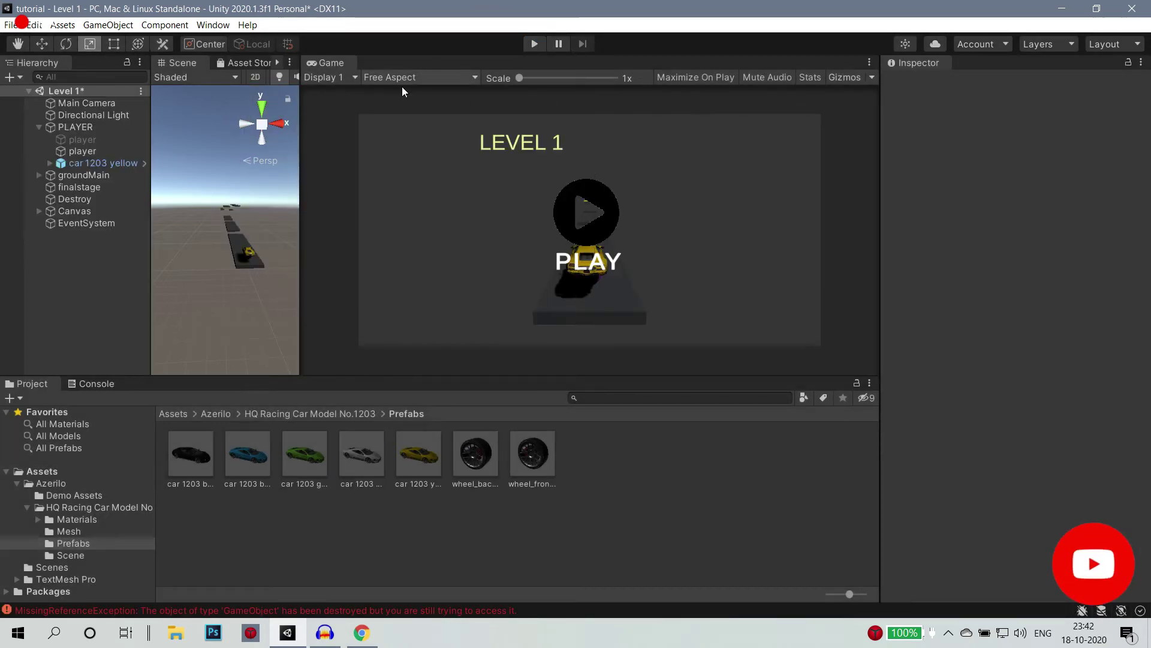
drag(300, 210, 728, 209)
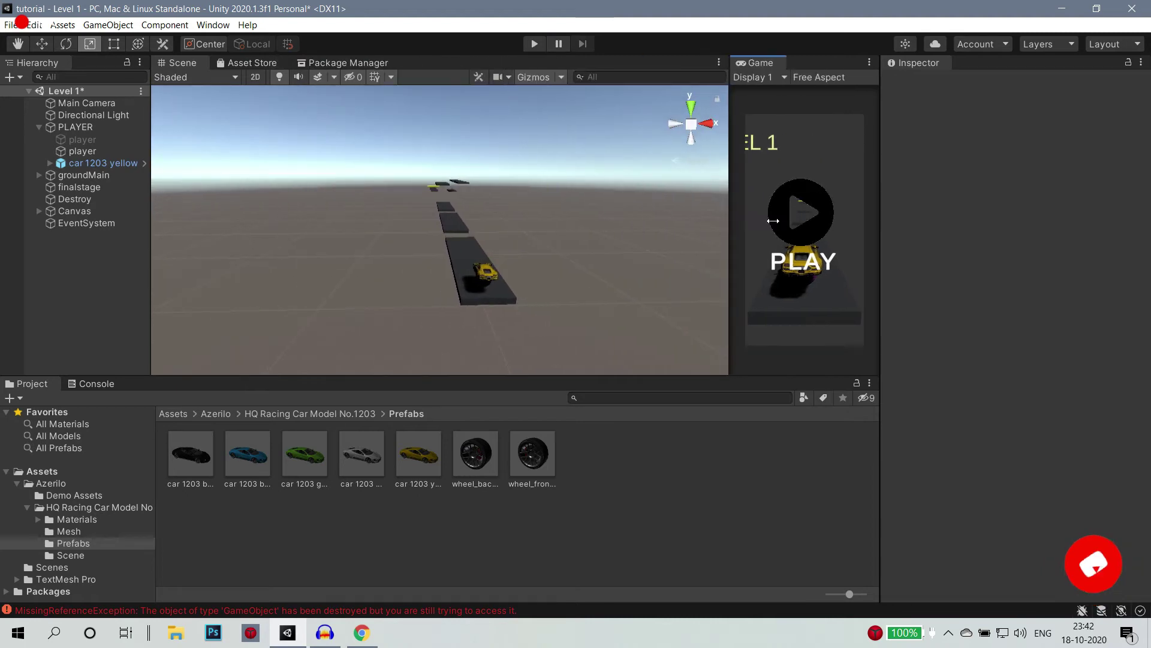
- Delete the 'car 1203 yellow' object from Level 1 and widen the Game view to check the ball
click(485, 275)
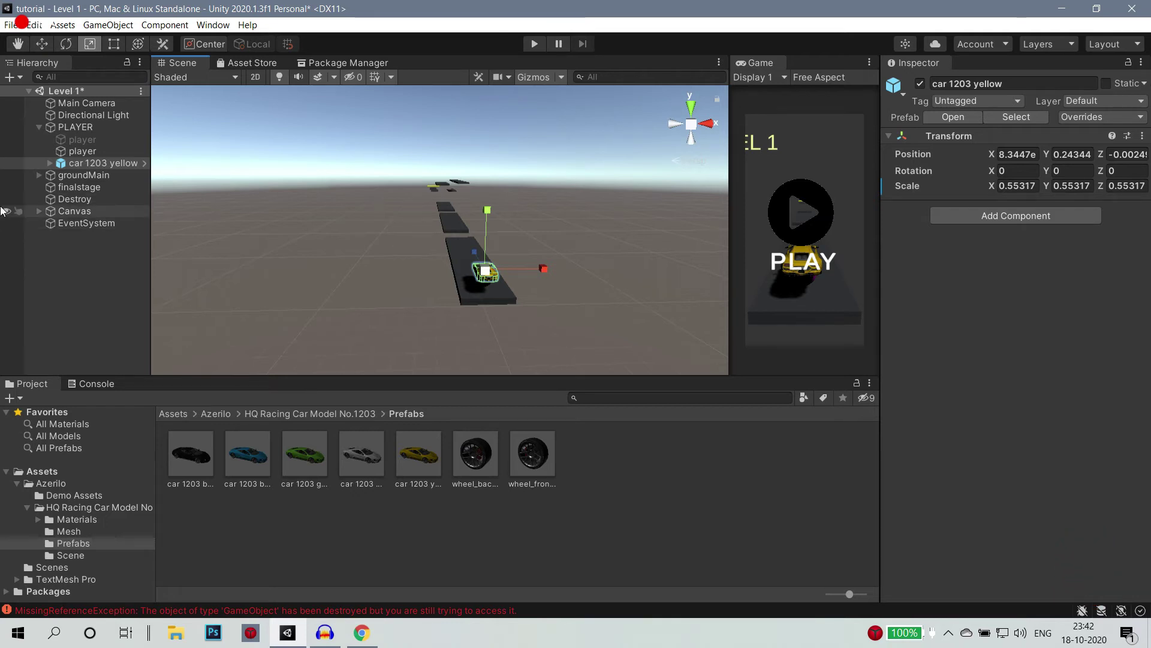
click(86, 152)
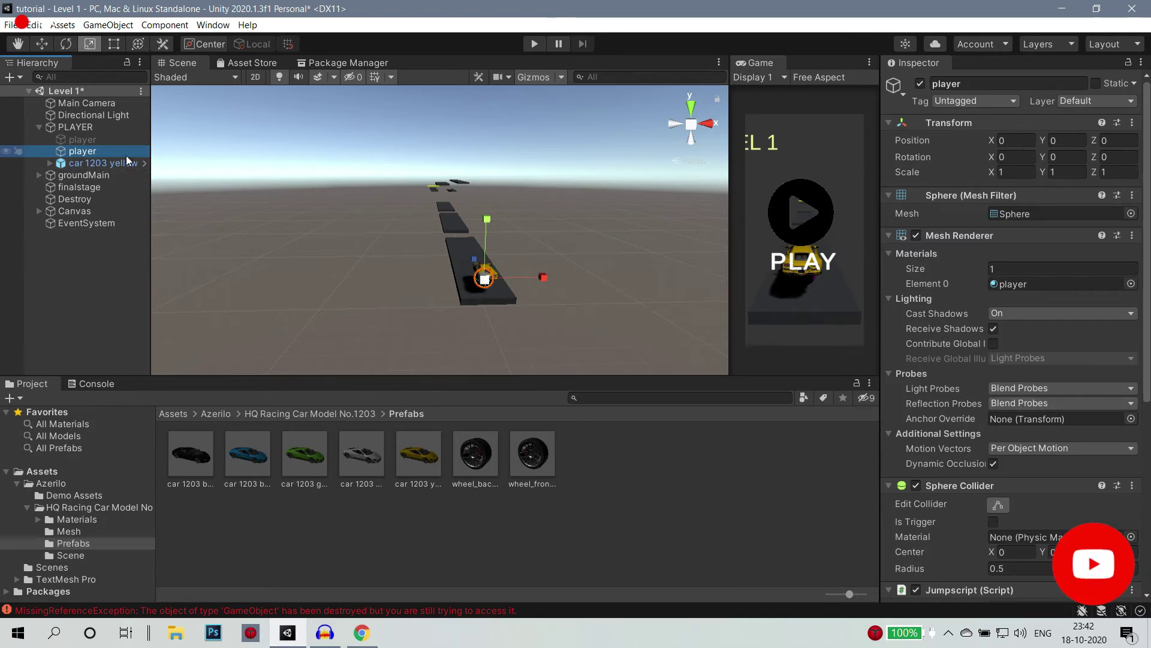
click(93, 164)
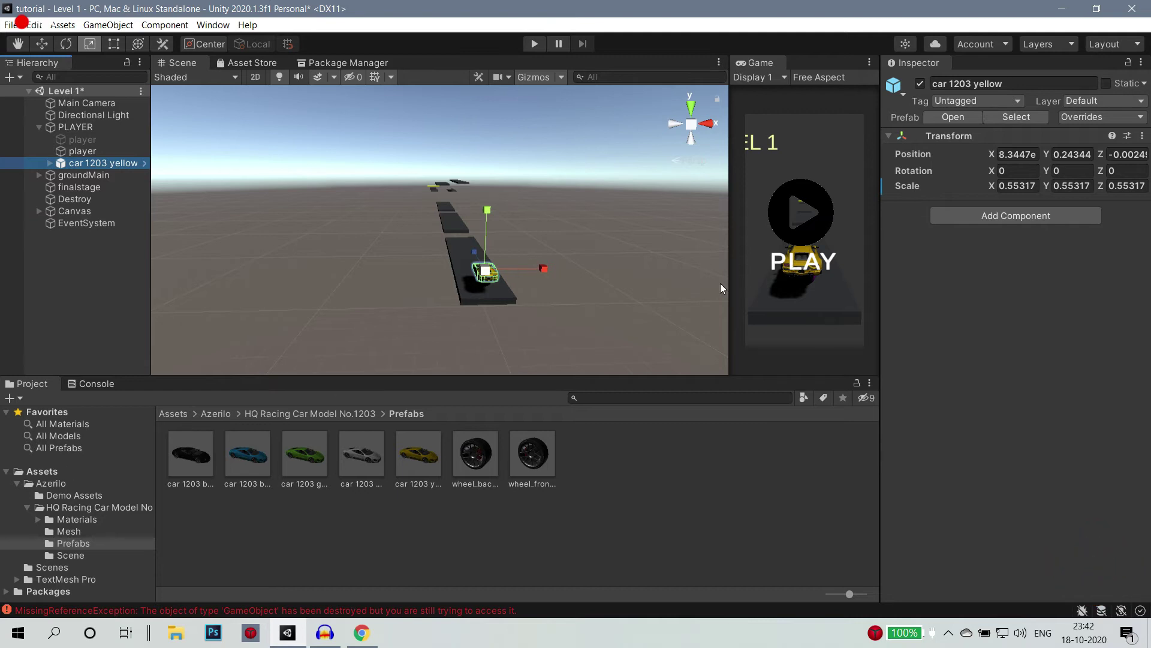
drag(728, 283, 570, 285)
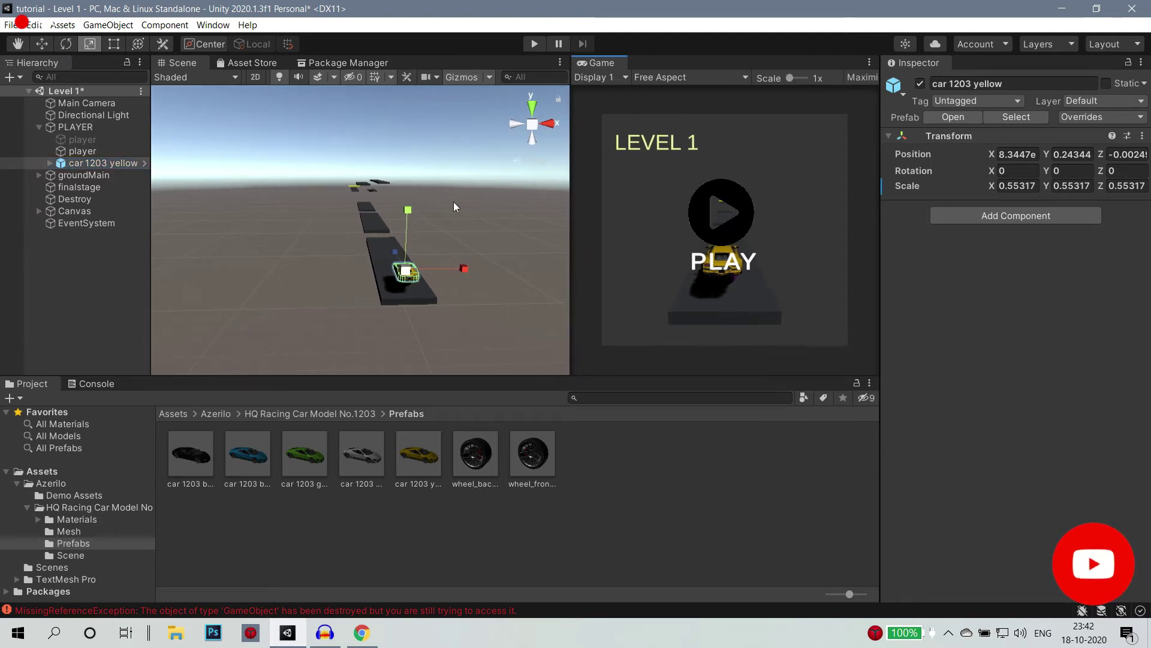
key(ctrl+z)
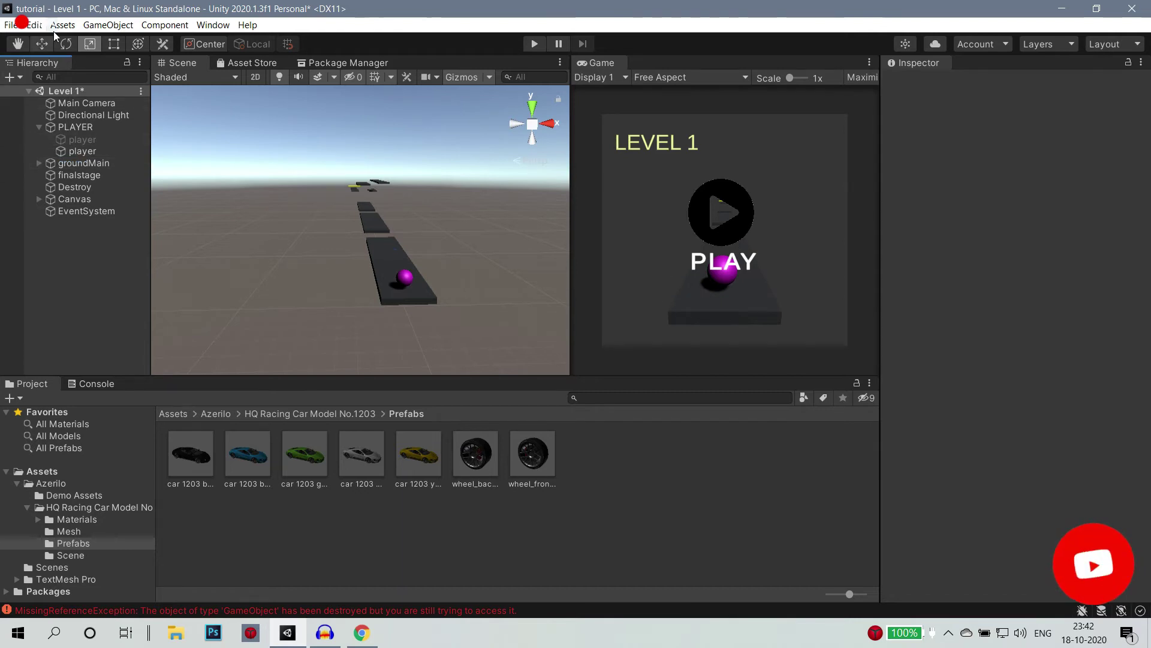
- In Build Settings, set Architecture to x86_64, keep Default compression, and open Player Settings
click(12, 27)
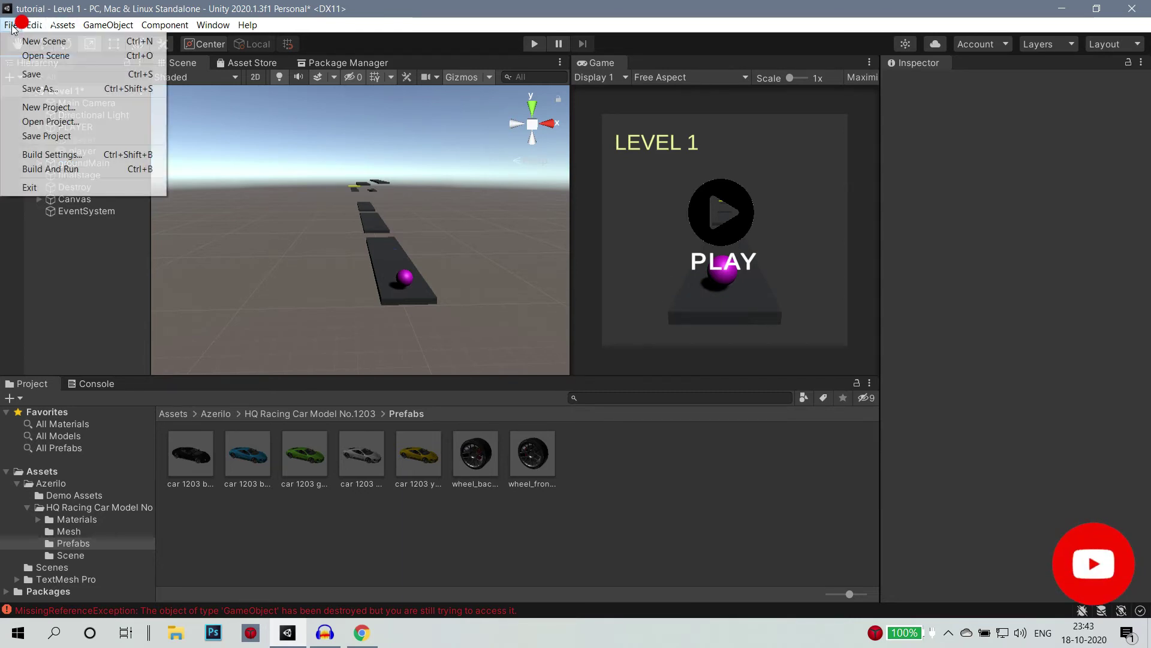
click(53, 155)
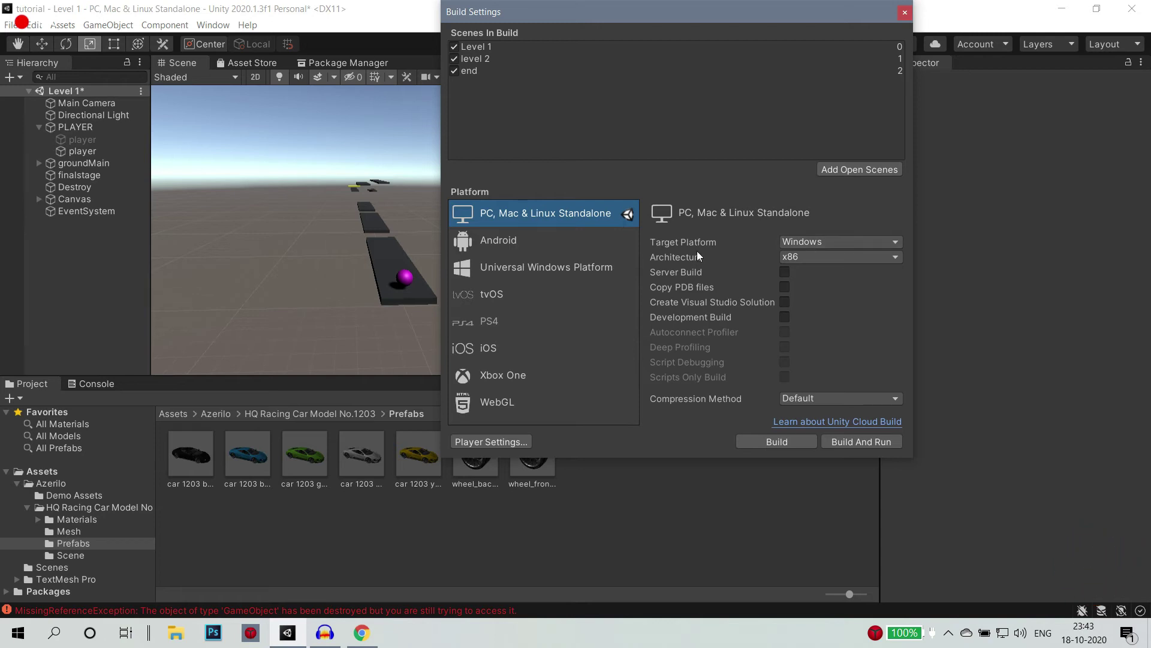
click(790, 256)
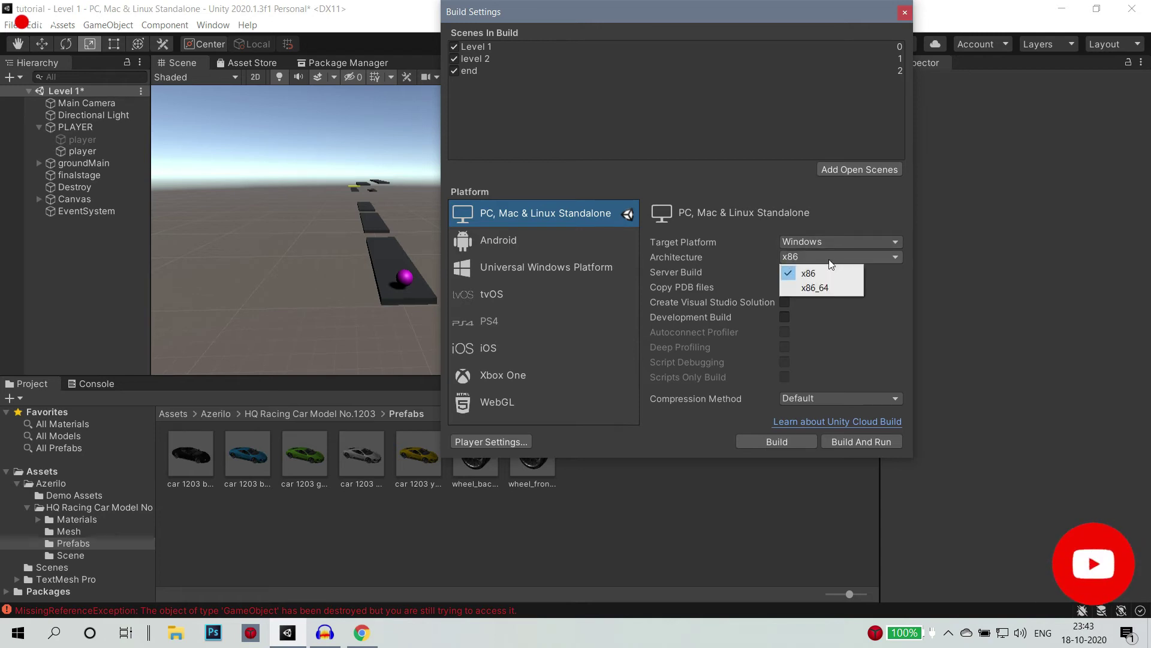
click(825, 289)
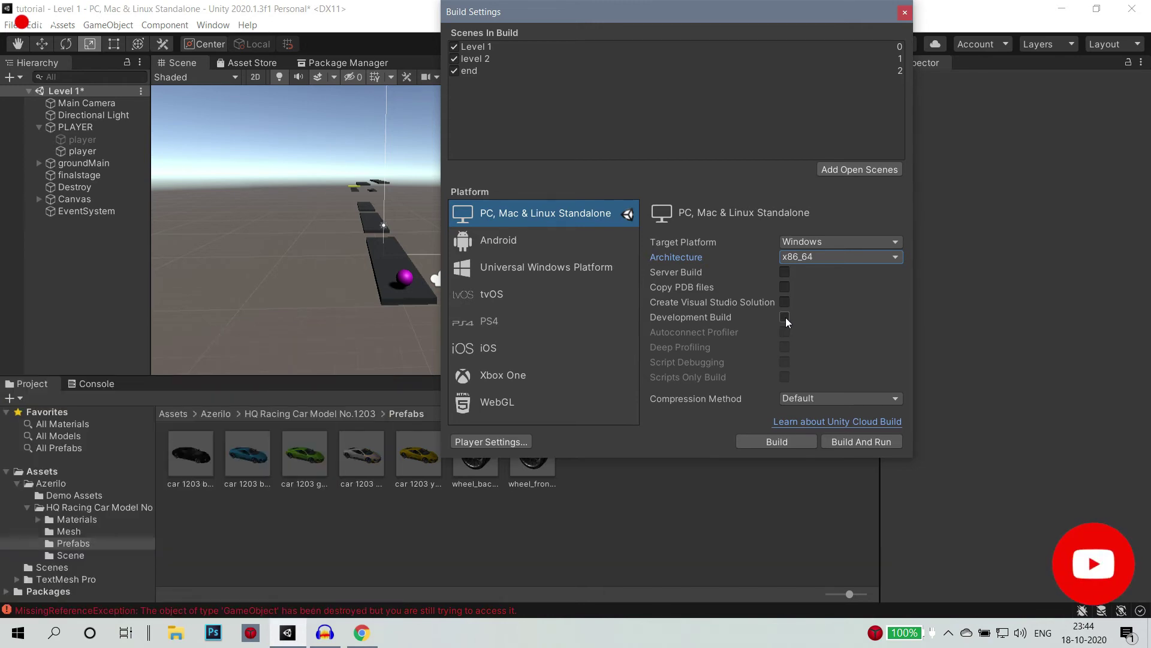
click(757, 102)
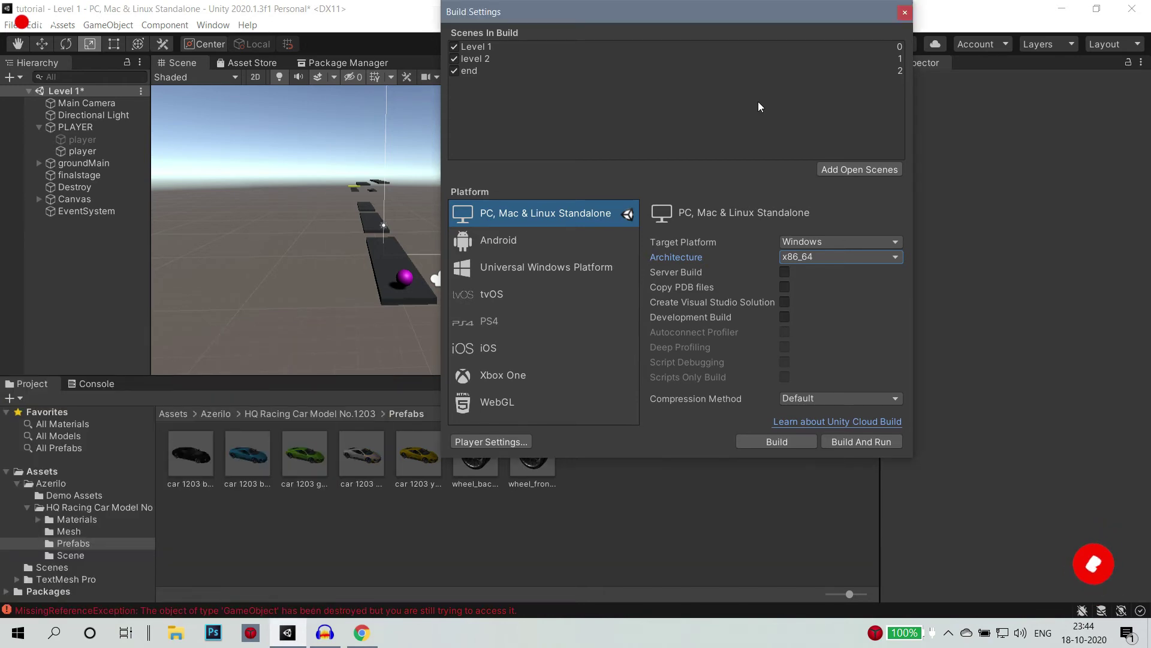
click(804, 401)
click(804, 402)
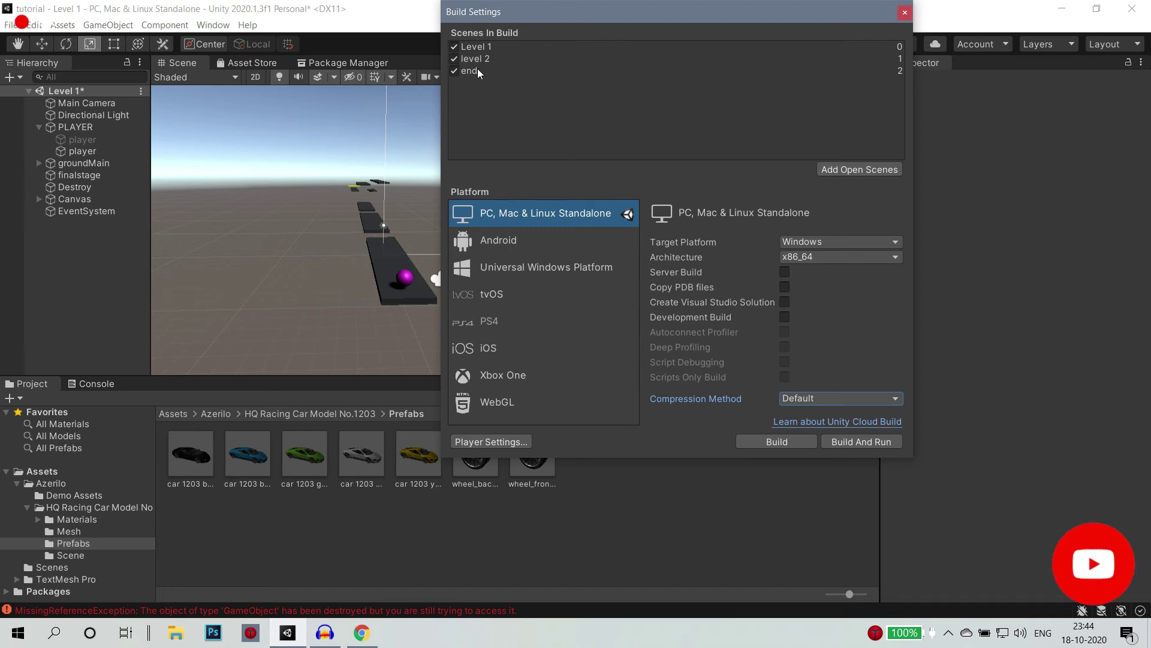
click(497, 440)
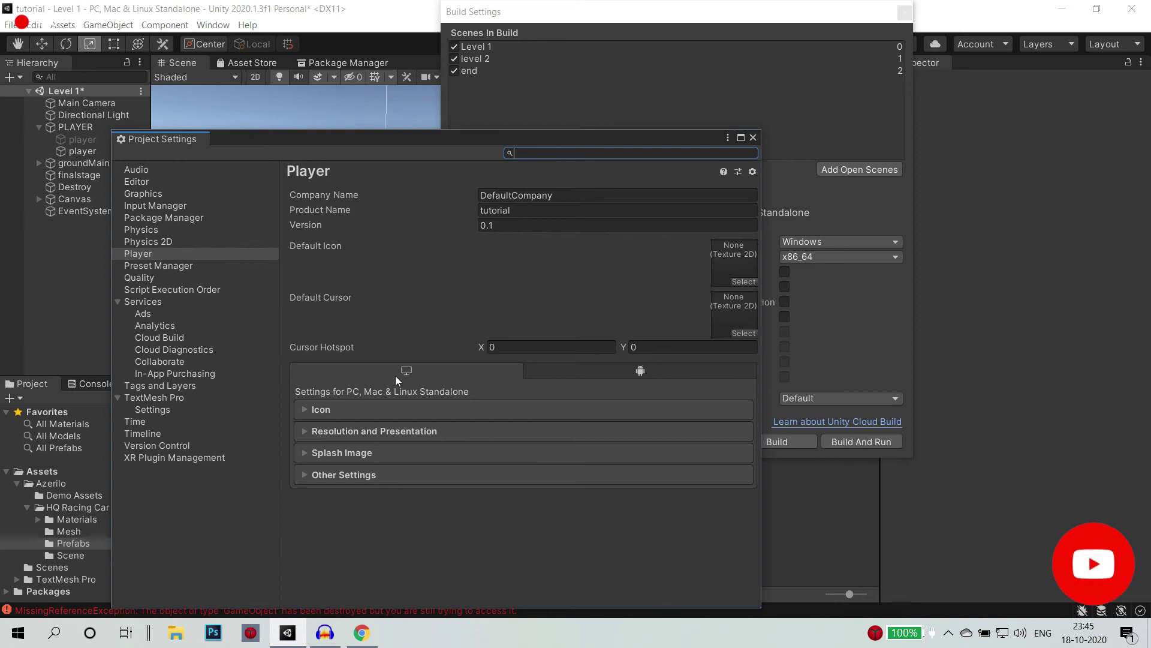
- Expand and review the Player Icon, Resolution and Presentation, and Other Settings sections
click(396, 409)
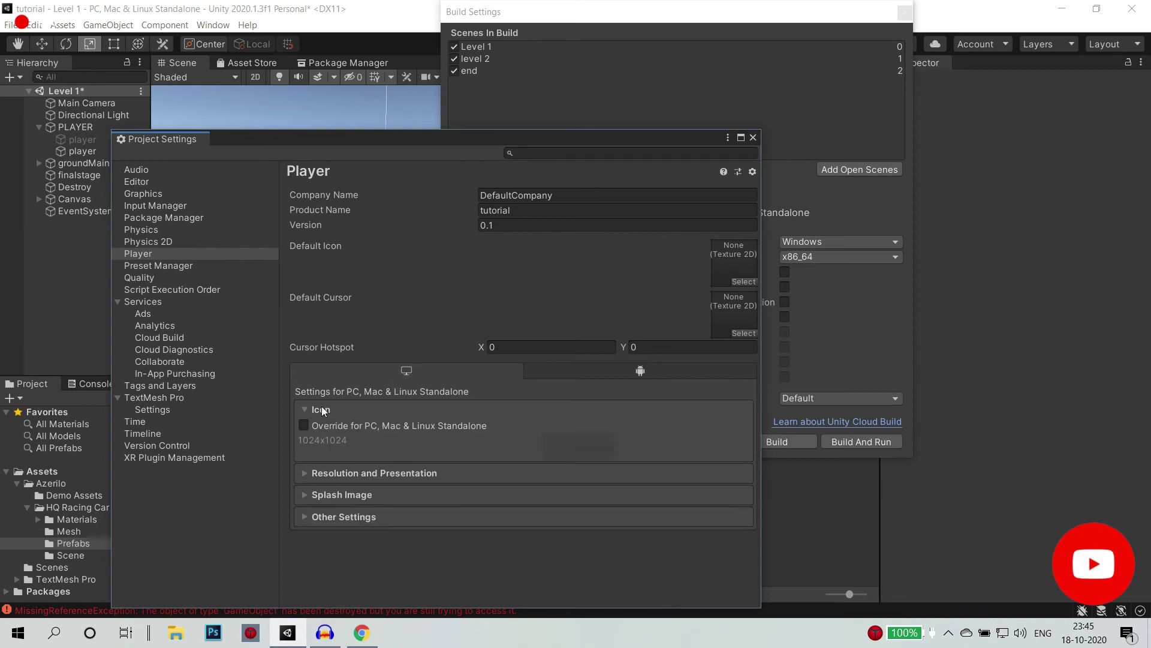
scroll(484, 458, down, 5)
scroll(487, 430, down, 1)
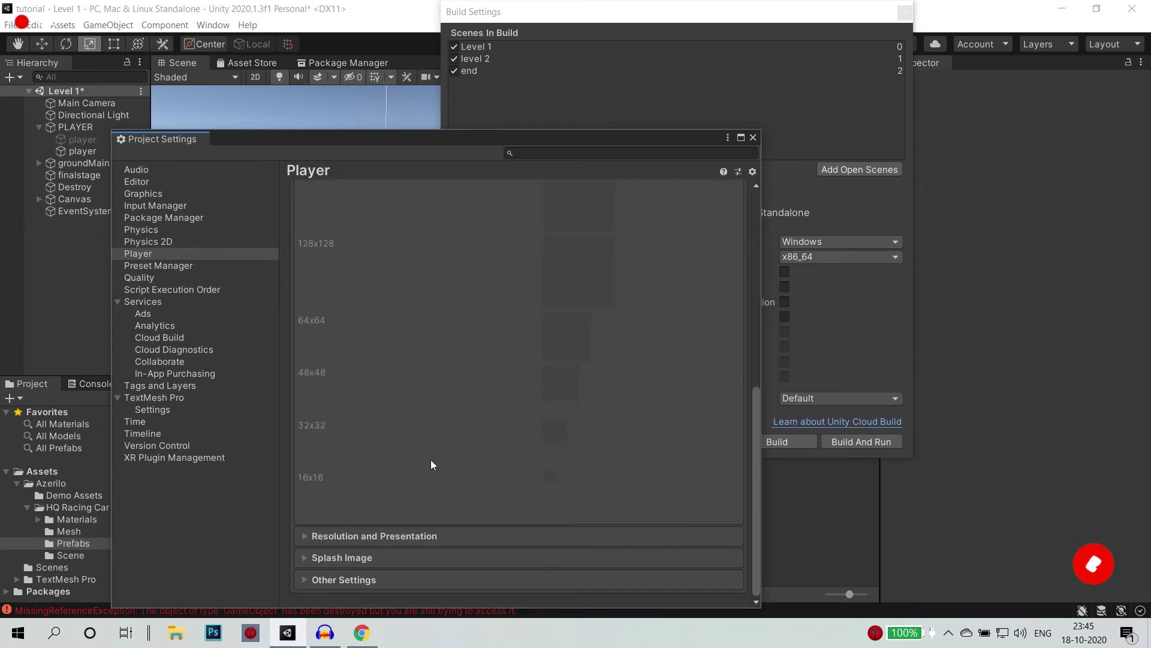
click(336, 534)
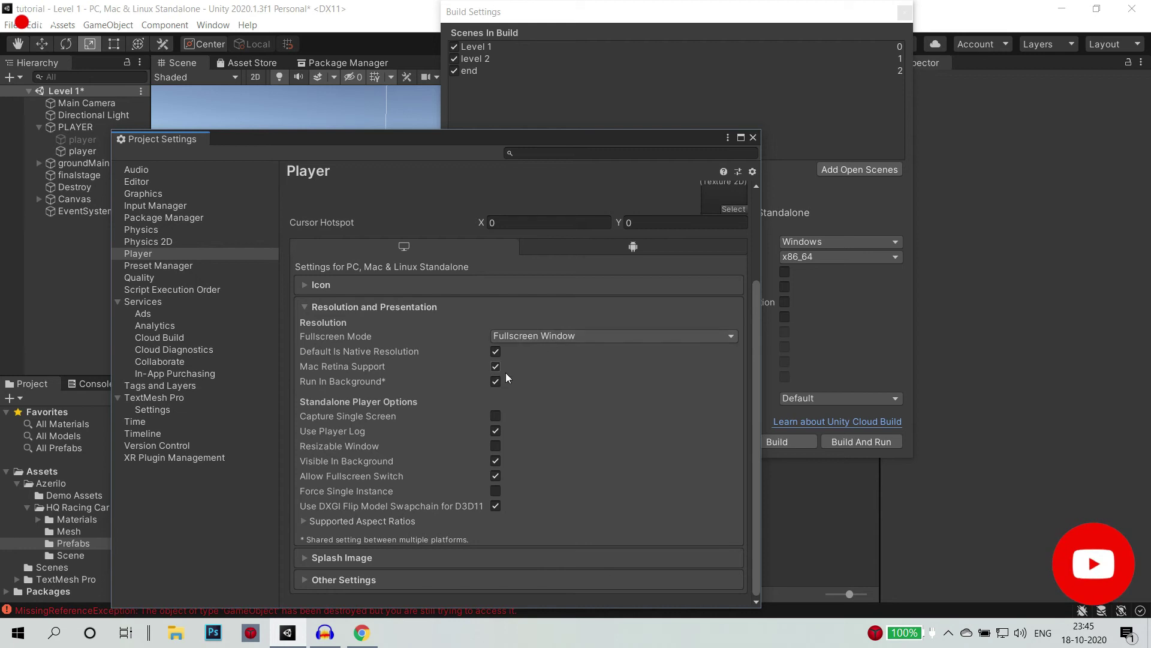
click(354, 578)
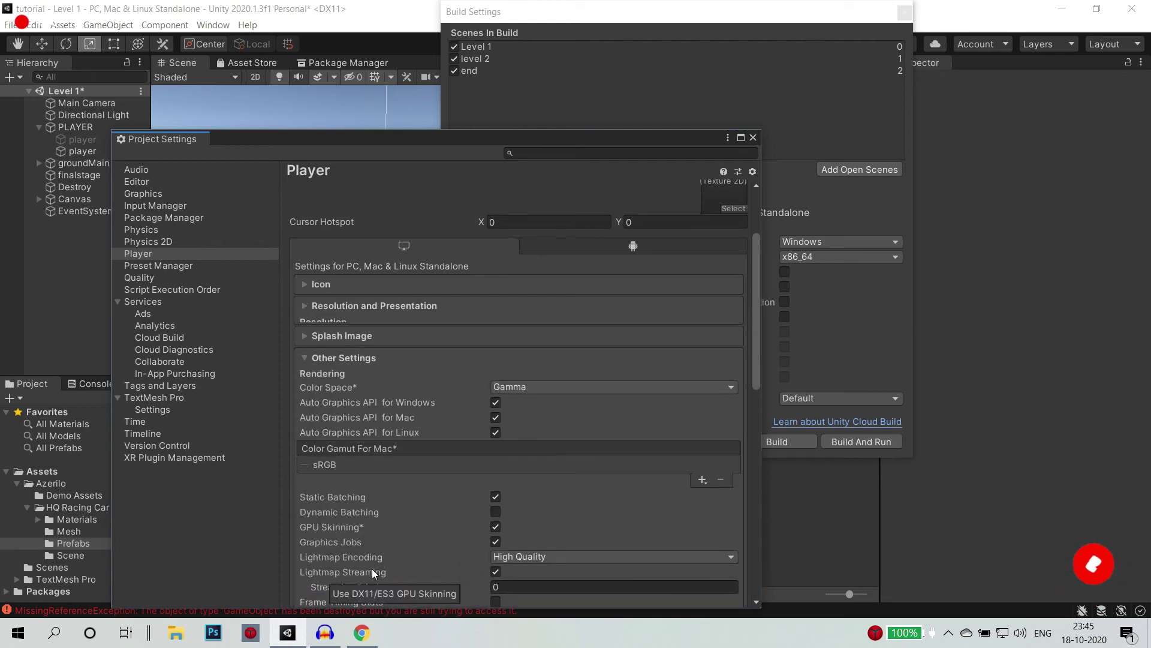
scroll(375, 564, down, 2)
scroll(369, 535, down, 2)
scroll(427, 384, up, 2)
scroll(426, 384, up, 2)
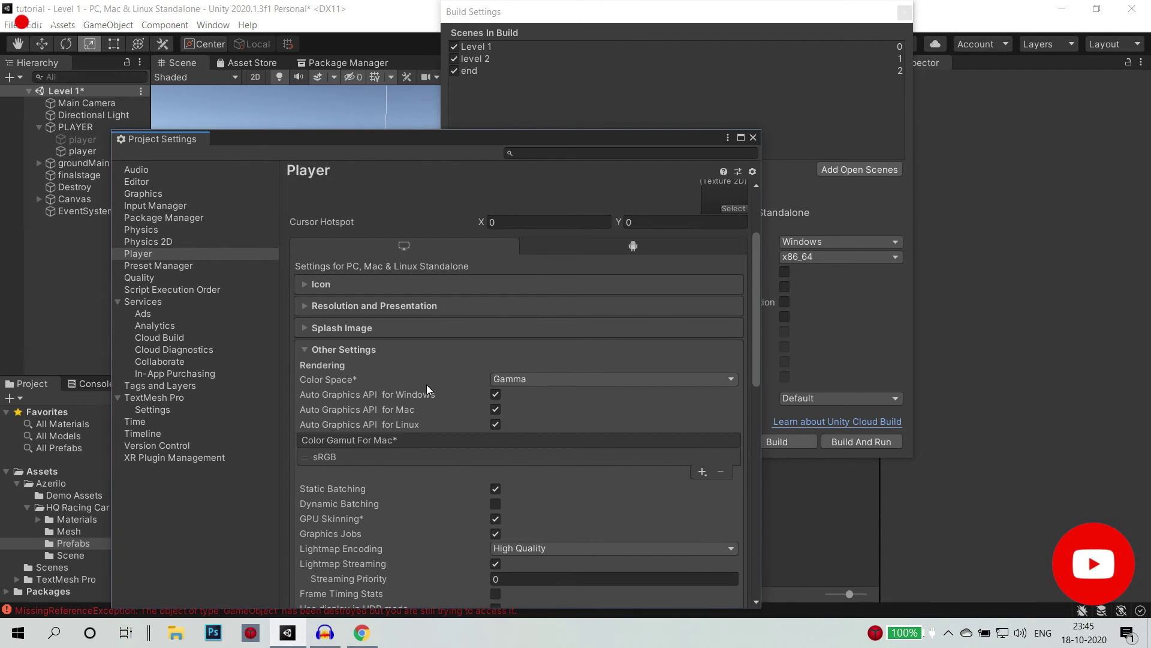
scroll(456, 422, down, 2)
scroll(455, 419, down, 2)
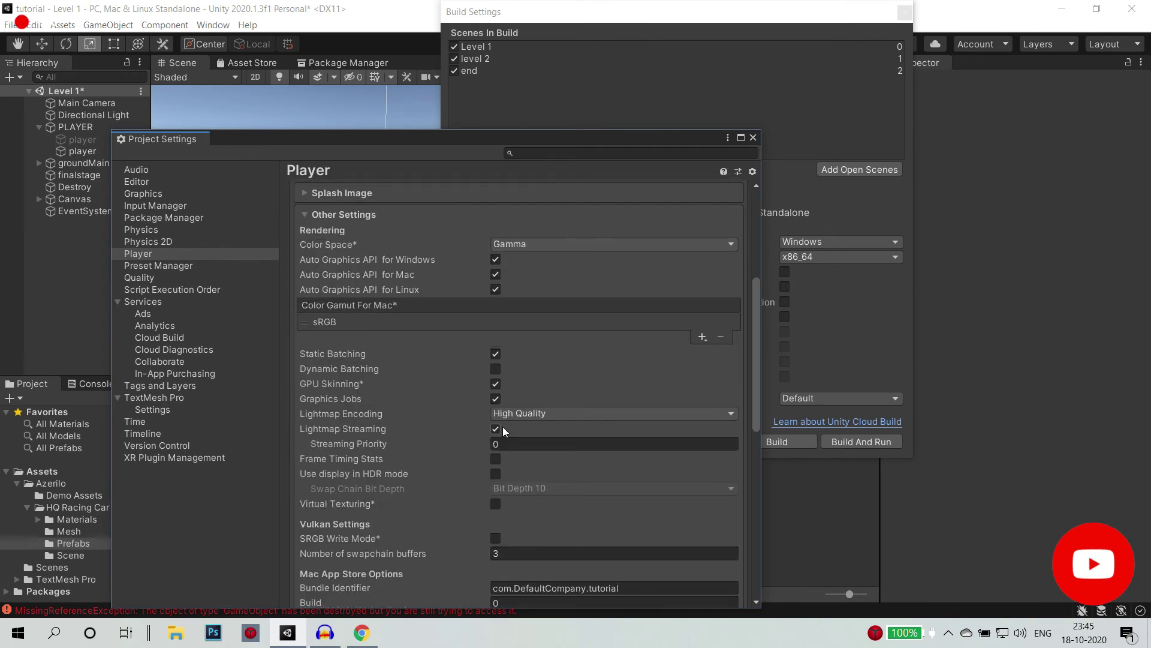
scroll(502, 427, down, 1)
scroll(502, 415, down, 1)
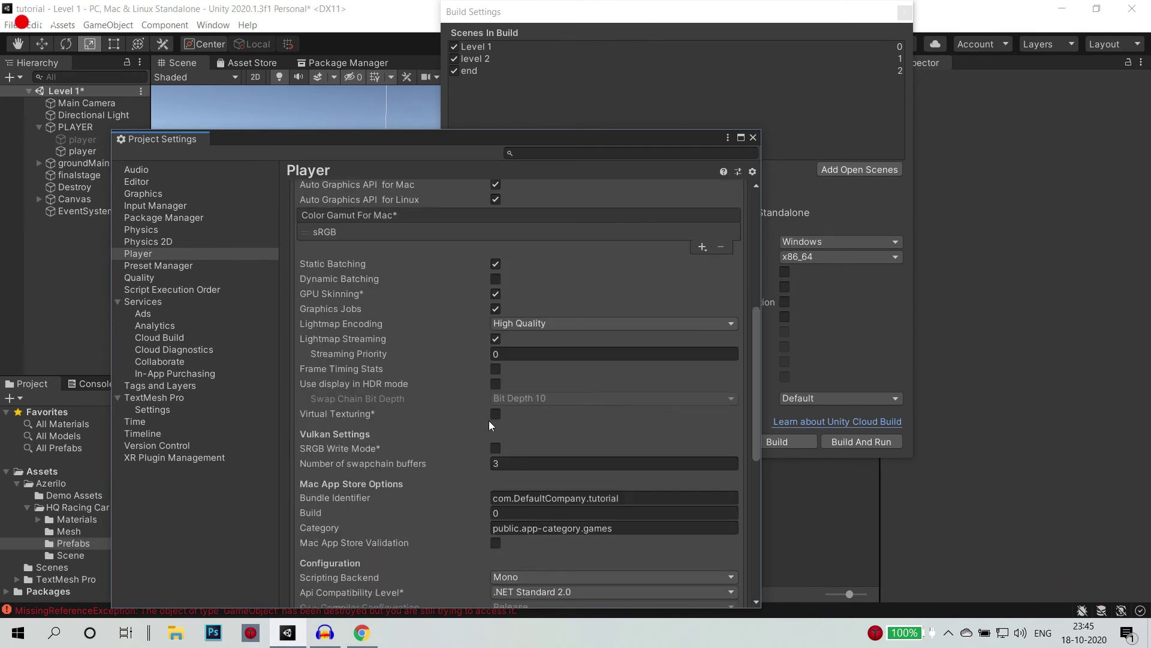
scroll(360, 384, down, 2)
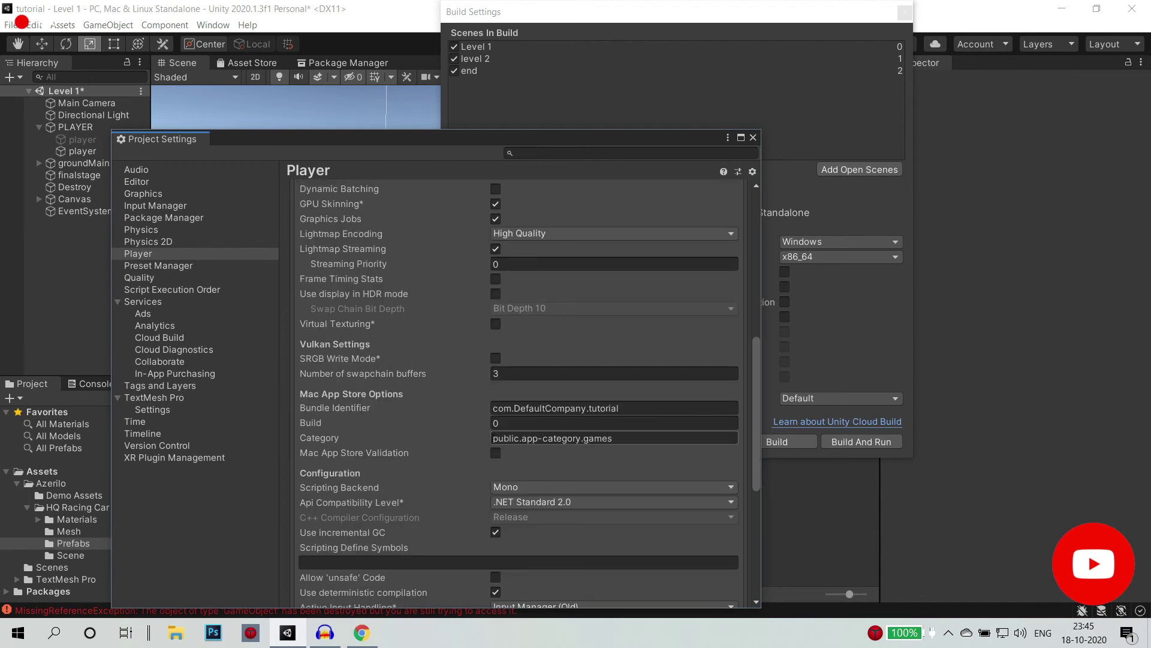
scroll(511, 429, down, 1)
scroll(511, 429, down, 1)
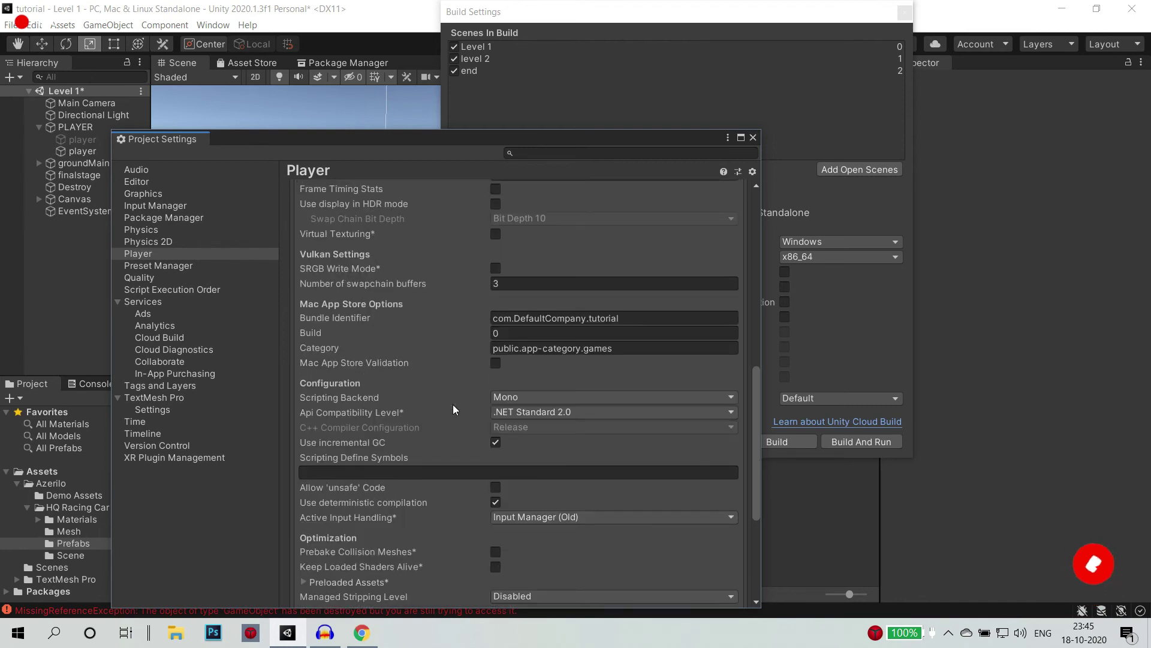
scroll(474, 426, down, 2)
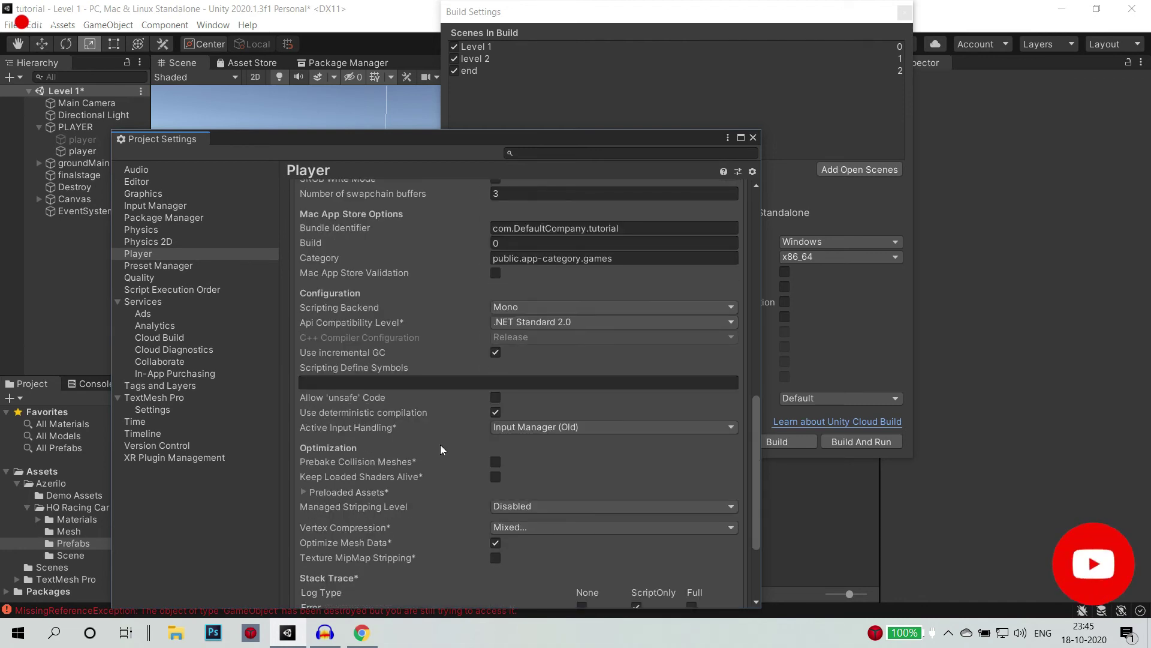
scroll(441, 448, down, 2)
scroll(441, 449, down, 1)
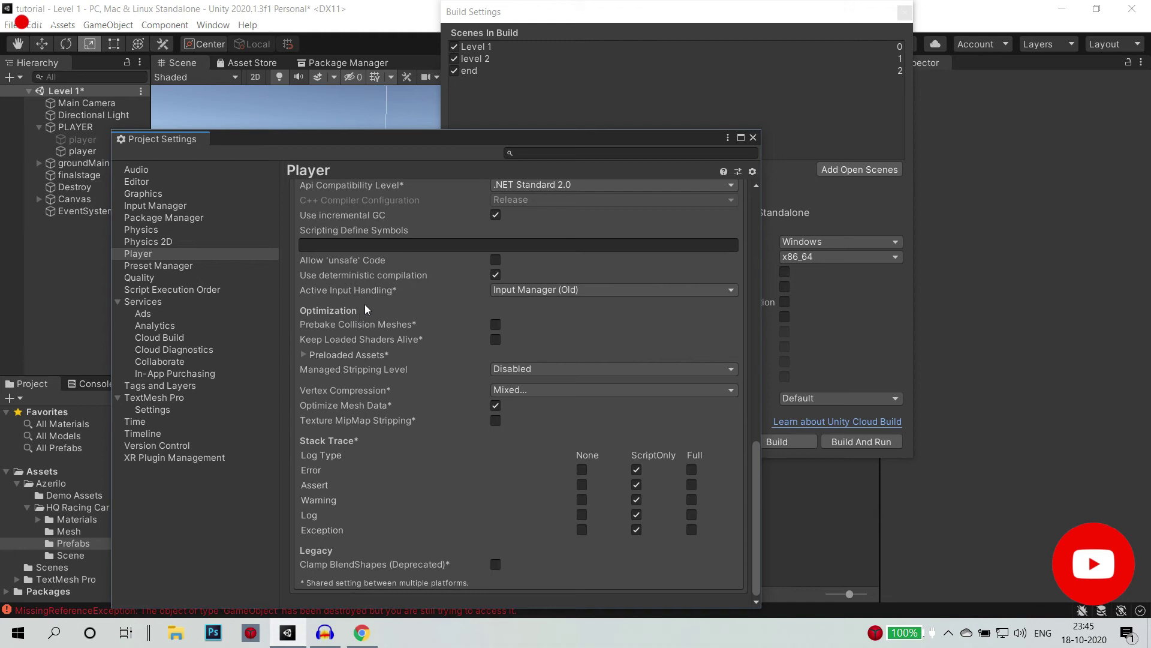
mouse_move(384, 324)
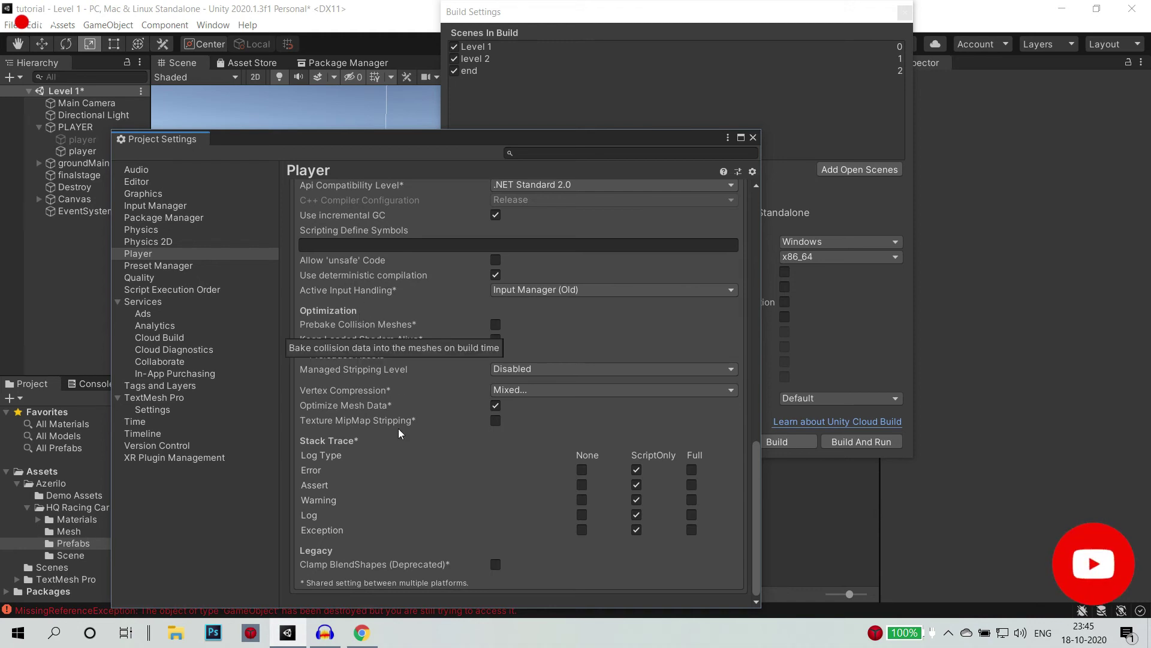
scroll(458, 448, up, 5)
scroll(586, 282, up, 4)
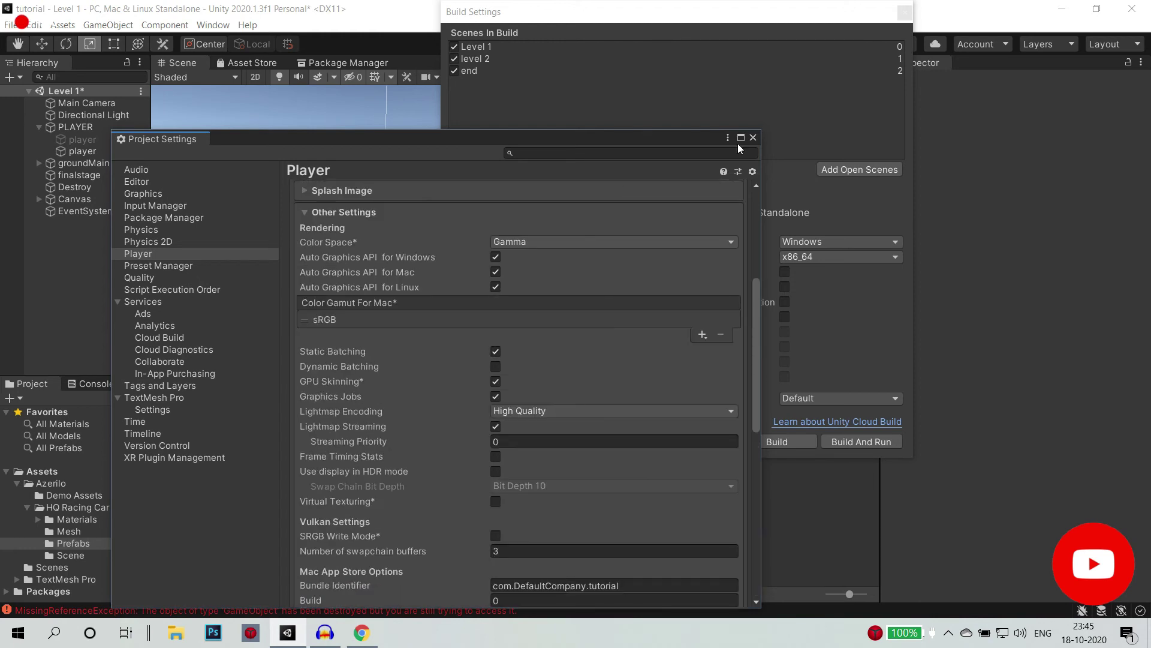
- View the Editor and Input Manager settings, then close Project Settings
click(137, 182)
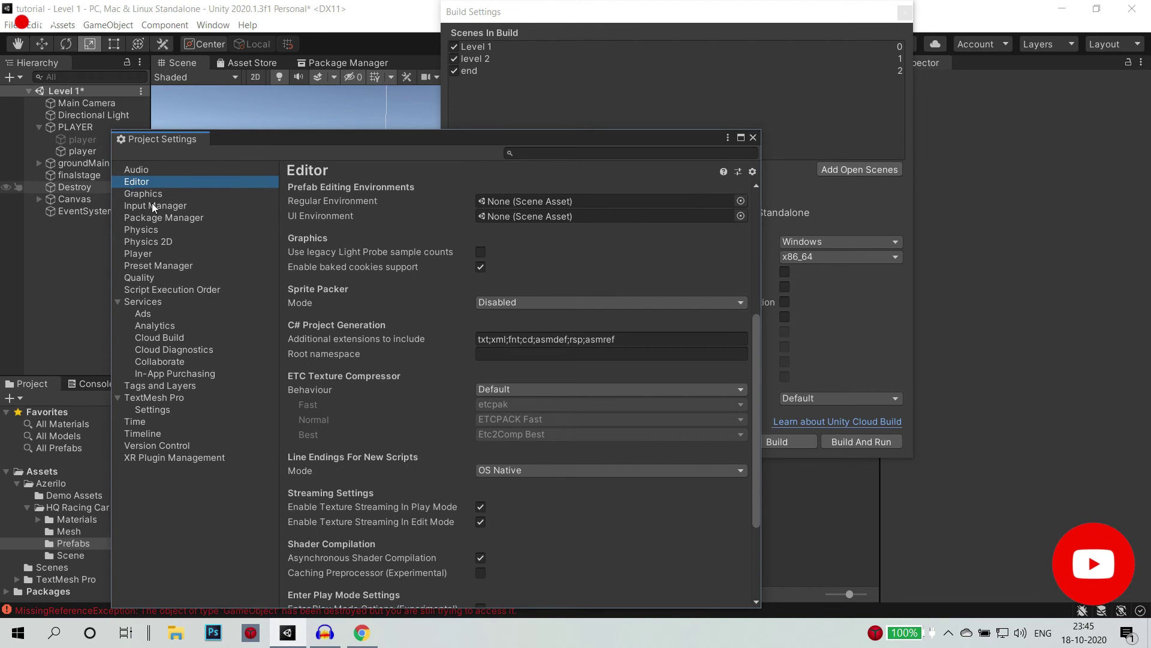
click(154, 206)
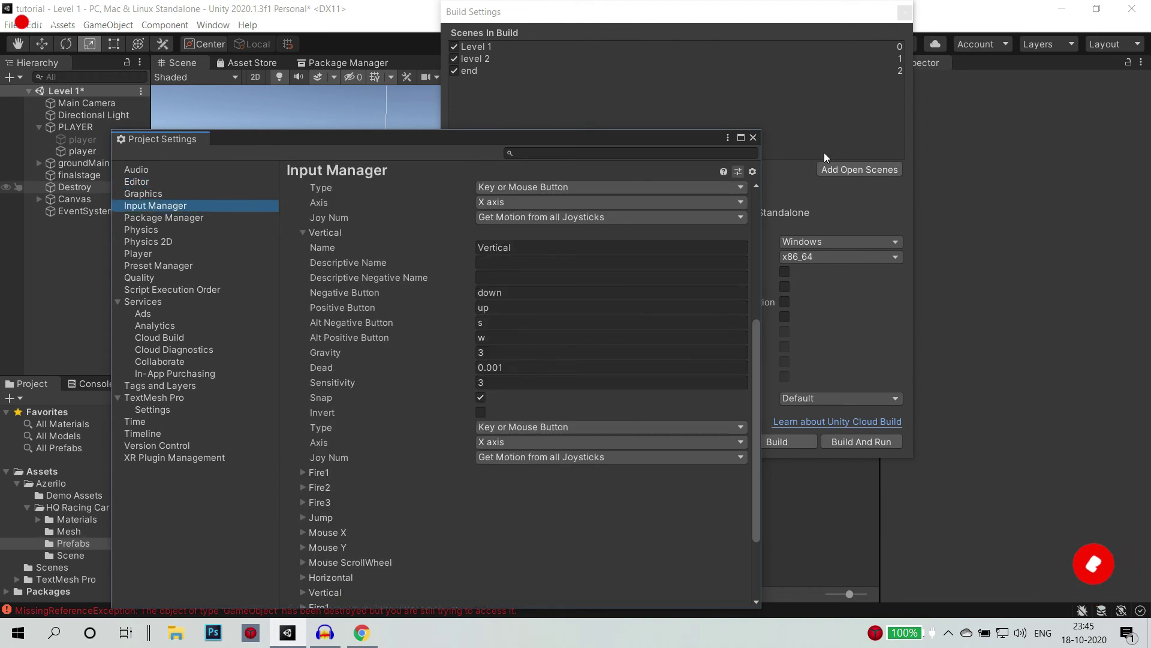
click(753, 138)
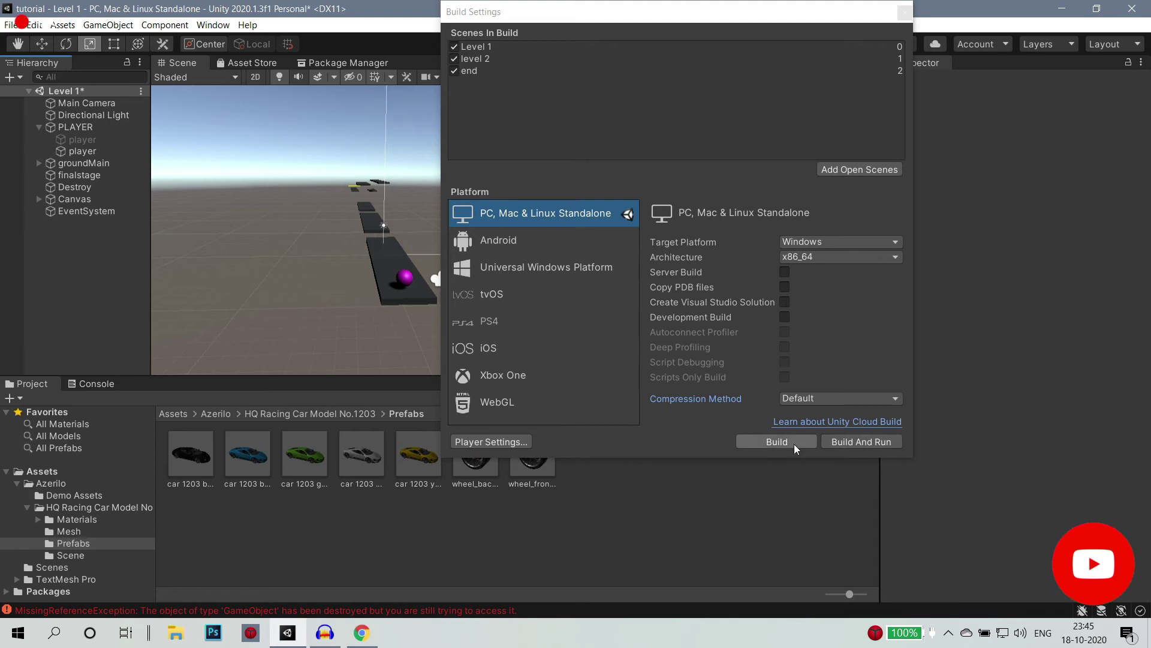
- Build and run the game into a newly created folder named 'game'
click(863, 441)
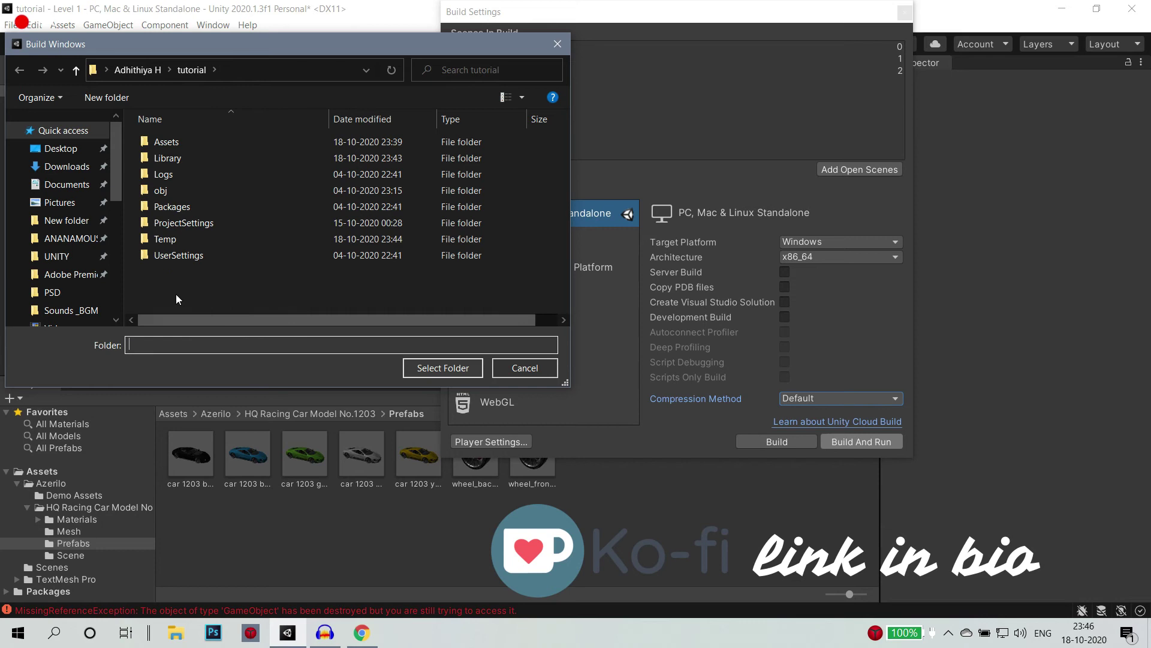
text(n)
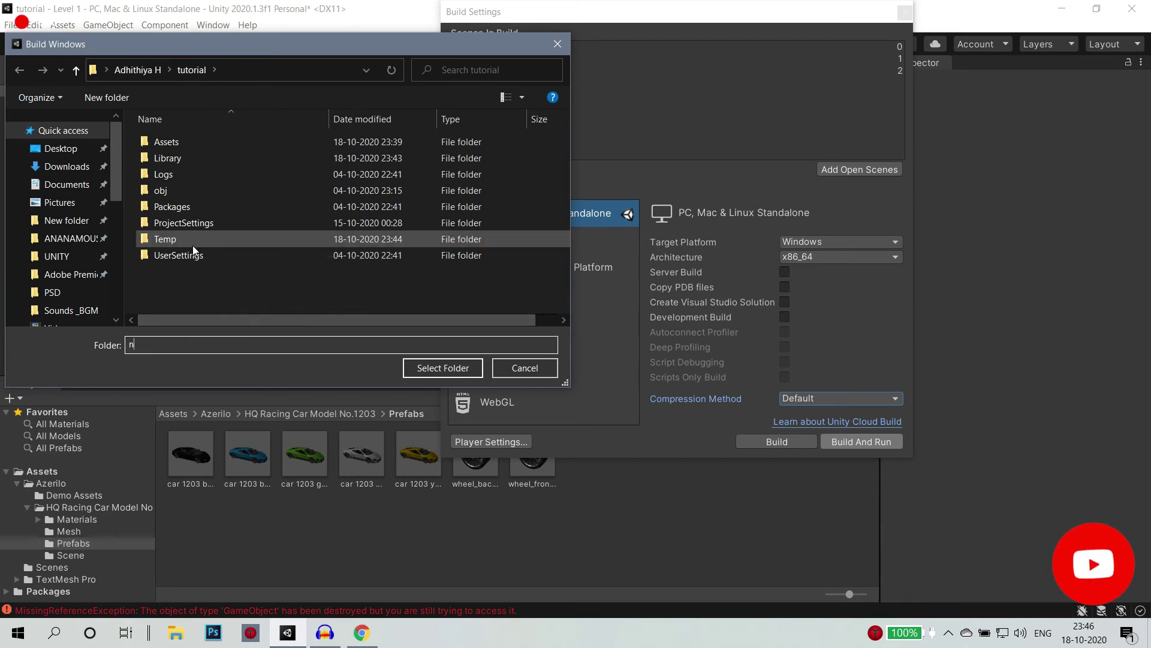
click(101, 102)
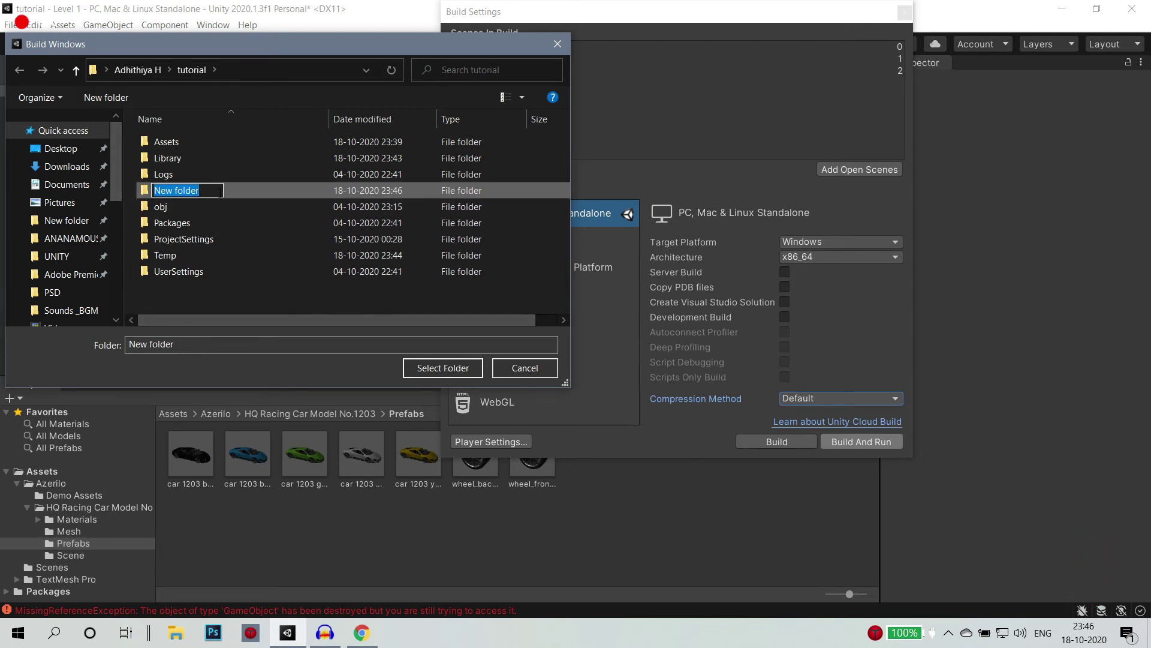
text(gane)
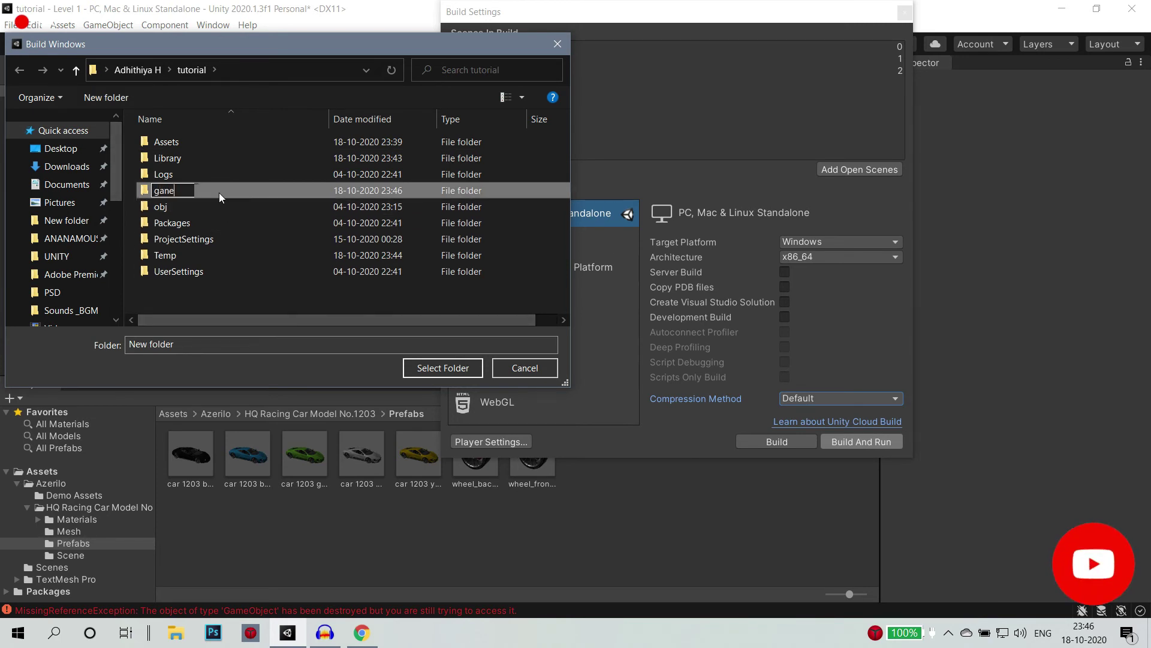
key(BackSpace)
key(BackSpace)
text(me)
key(Return)
click(442, 369)
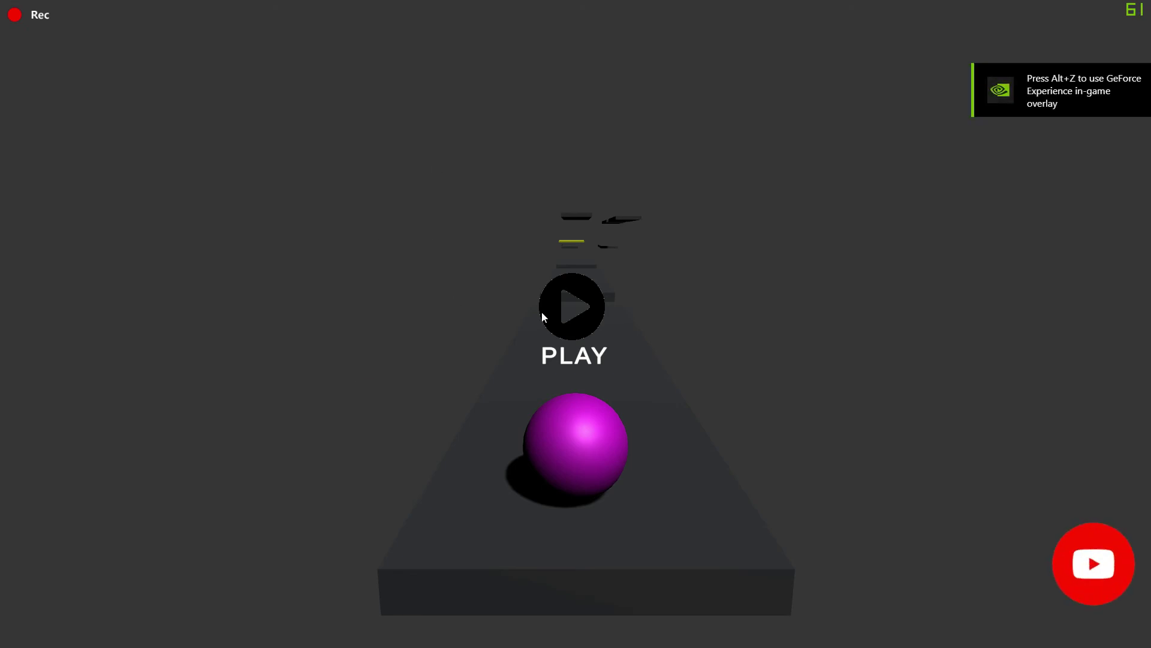
- Play Level 1 from the PLAY button until GAME OVER, then choose PLAY AGAIN
click(570, 297)
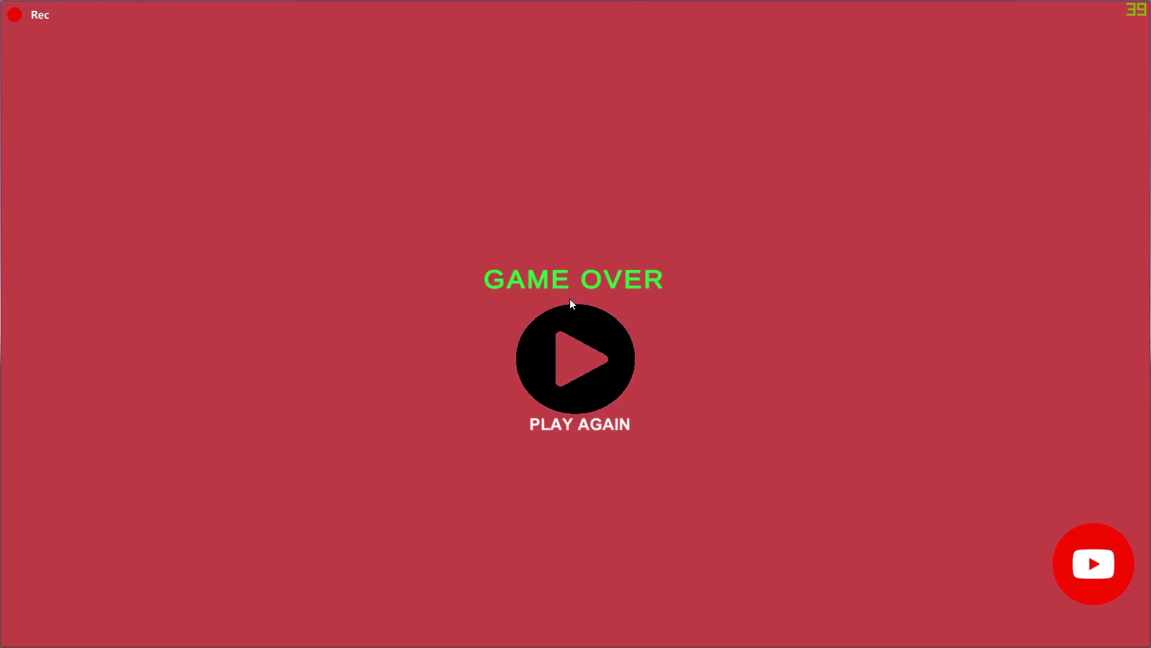
click(573, 338)
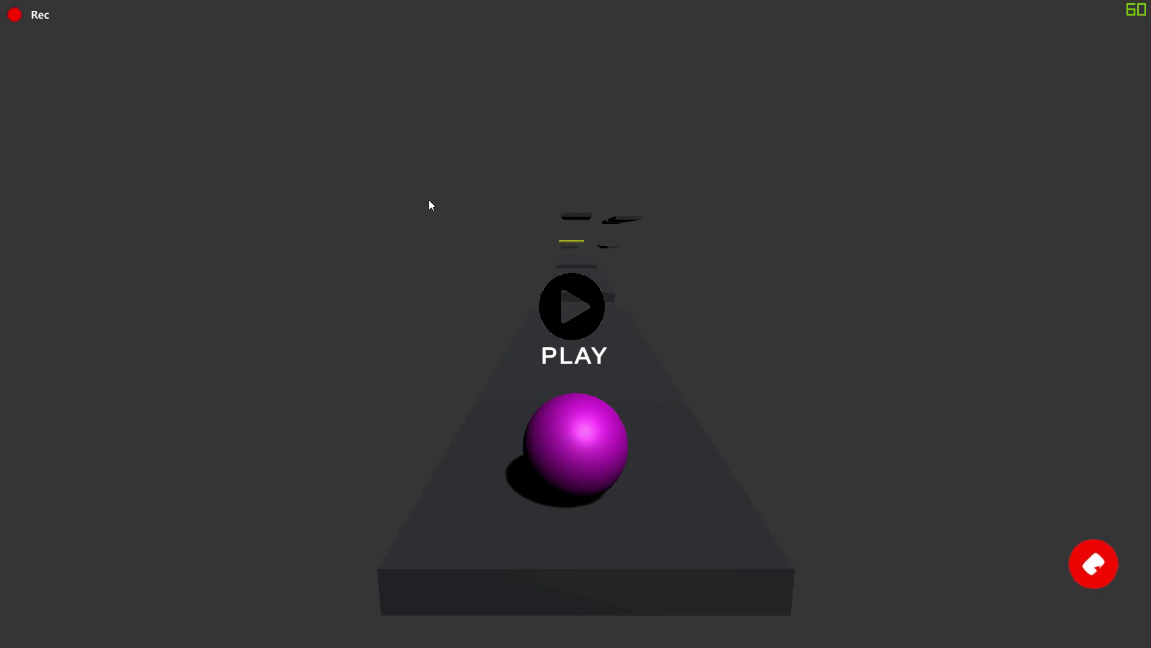
- Close the running tutorial game window from the taskbar, then close Build Settings
key(super)
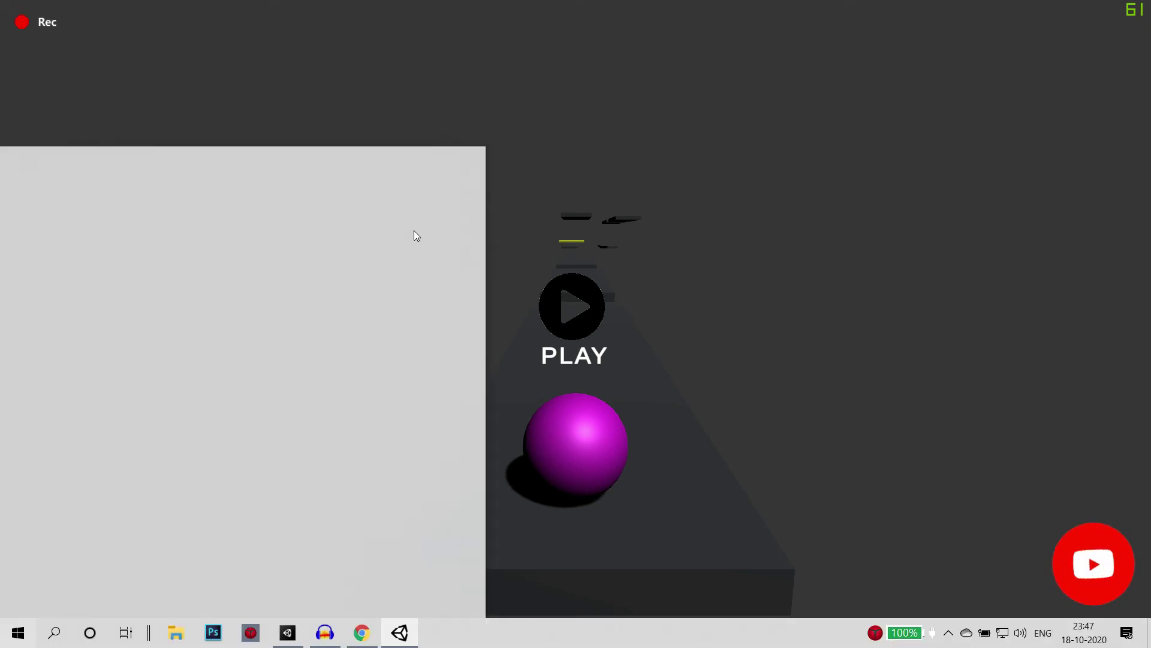
mouse_move(400, 642)
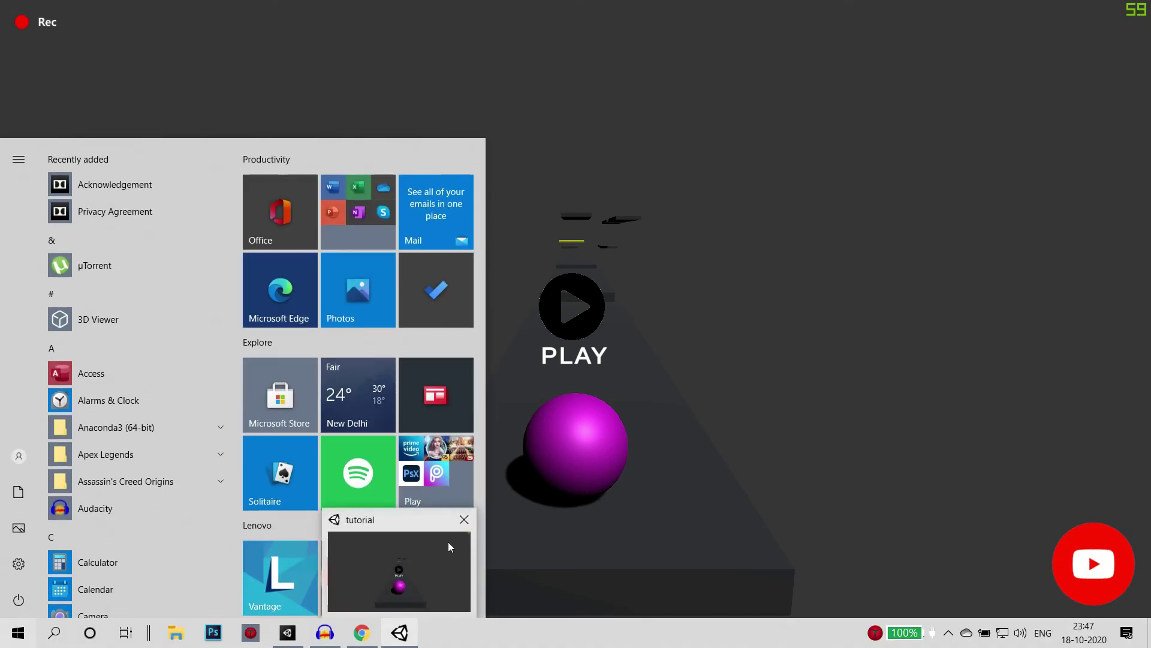
click(464, 520)
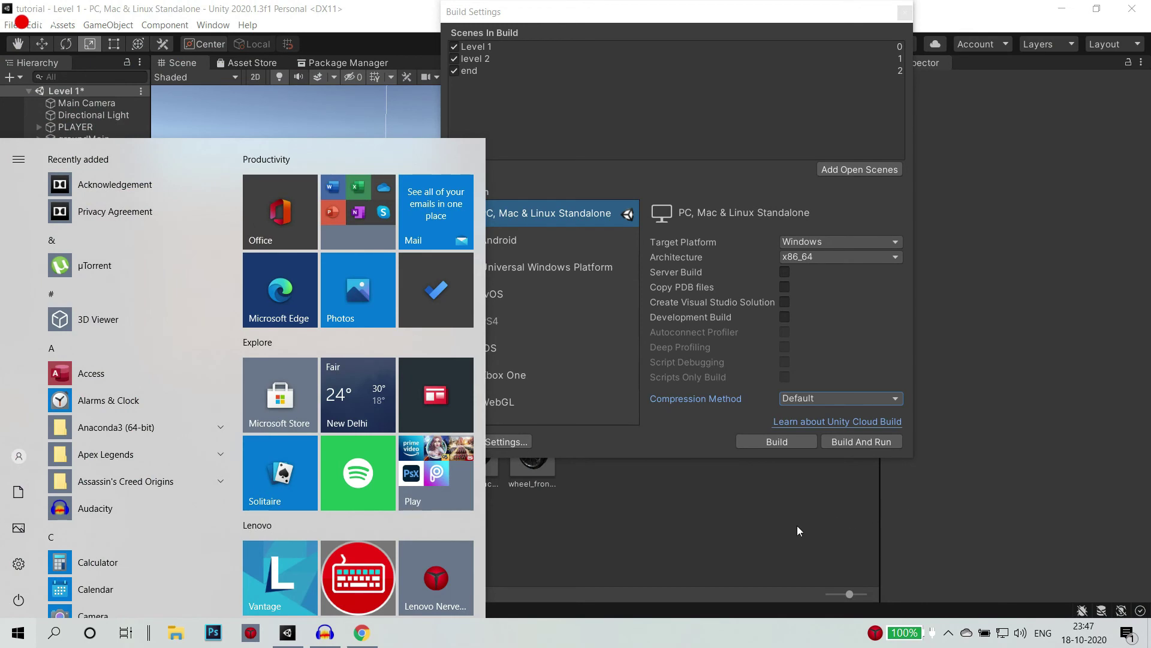
click(795, 517)
click(904, 13)
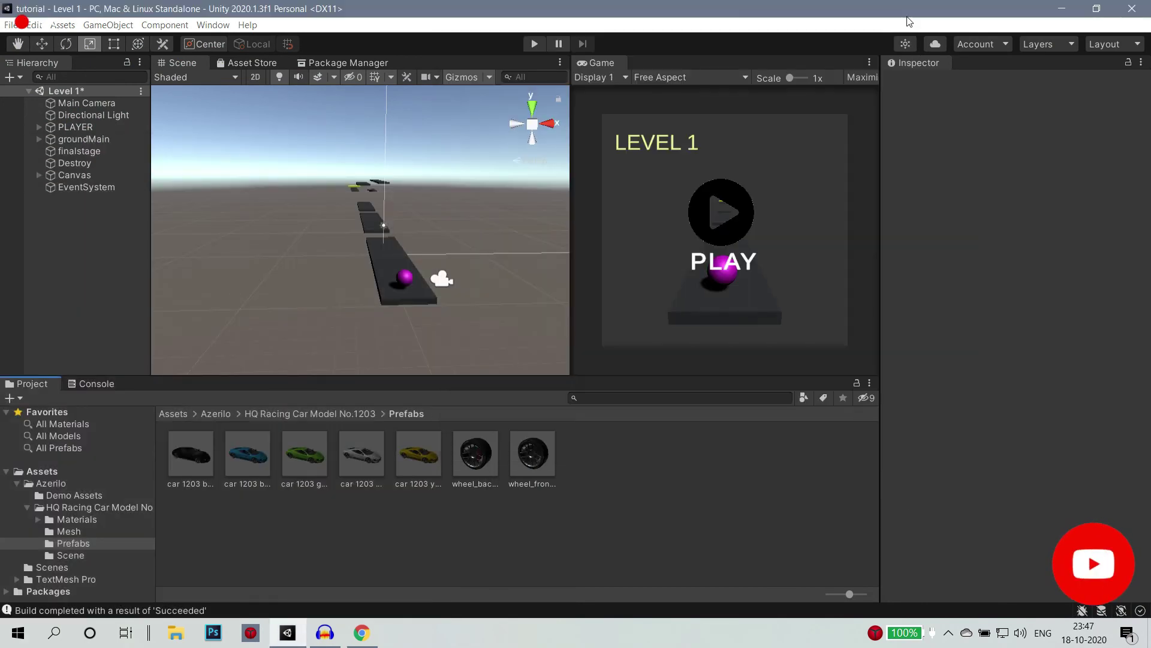